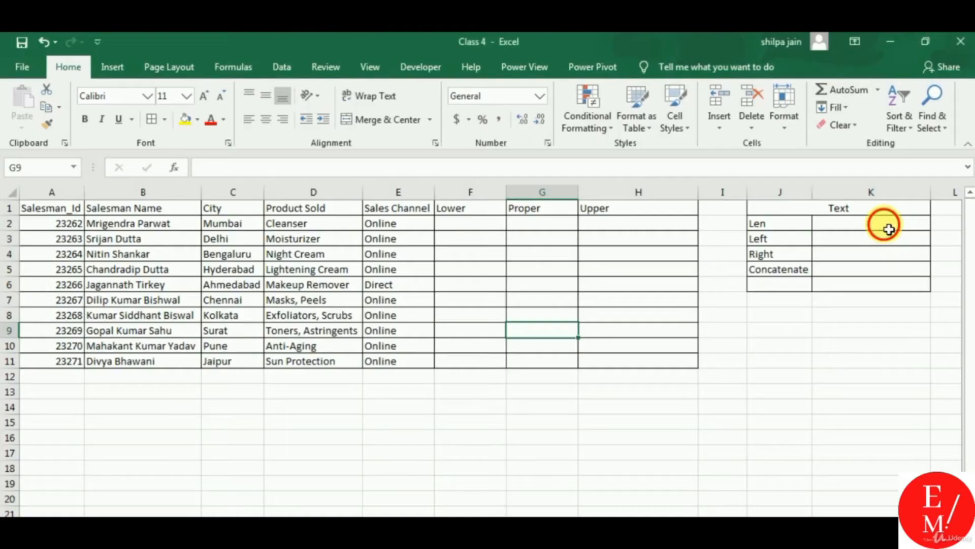
- Enter a LEN formula in cell K2 that counts the characters of the sales channel in E2
left_click(888, 227)
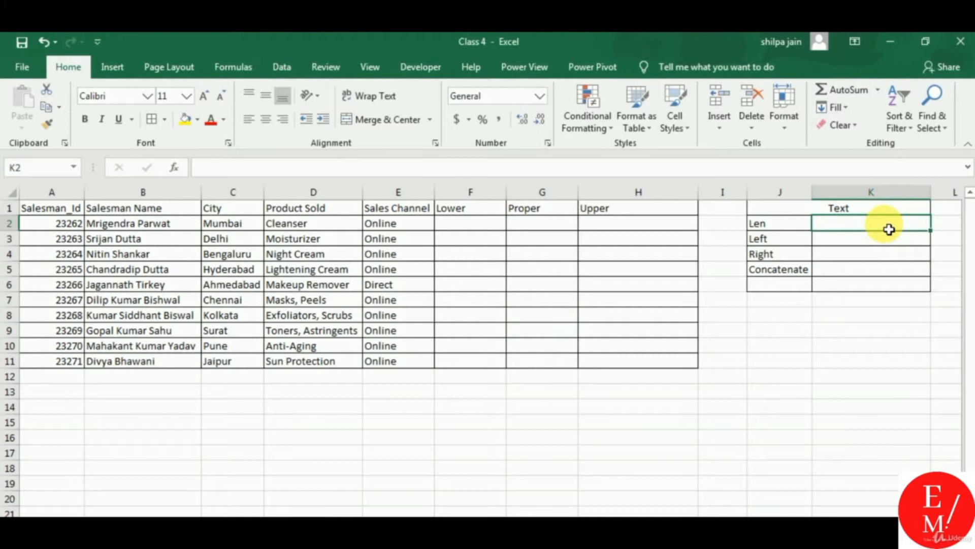
type("=len")
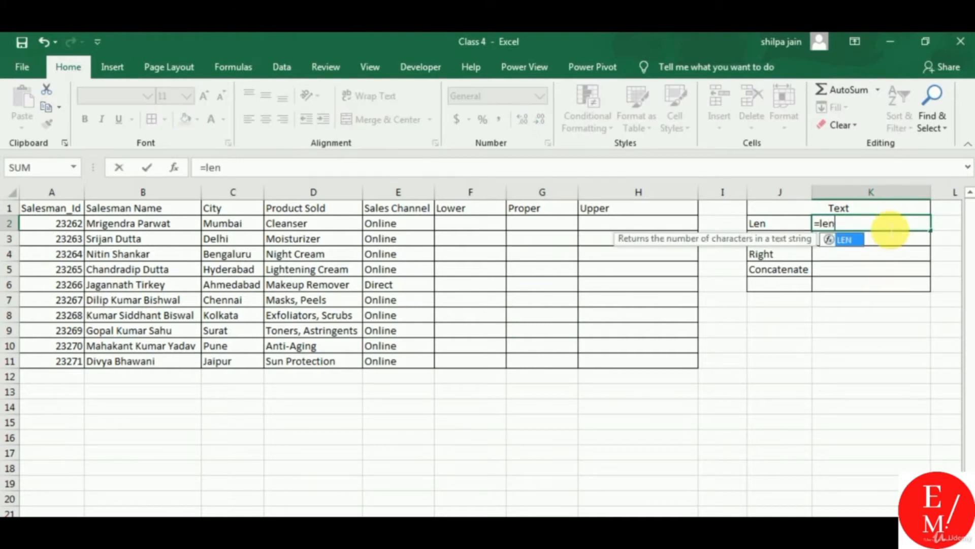
type("(")
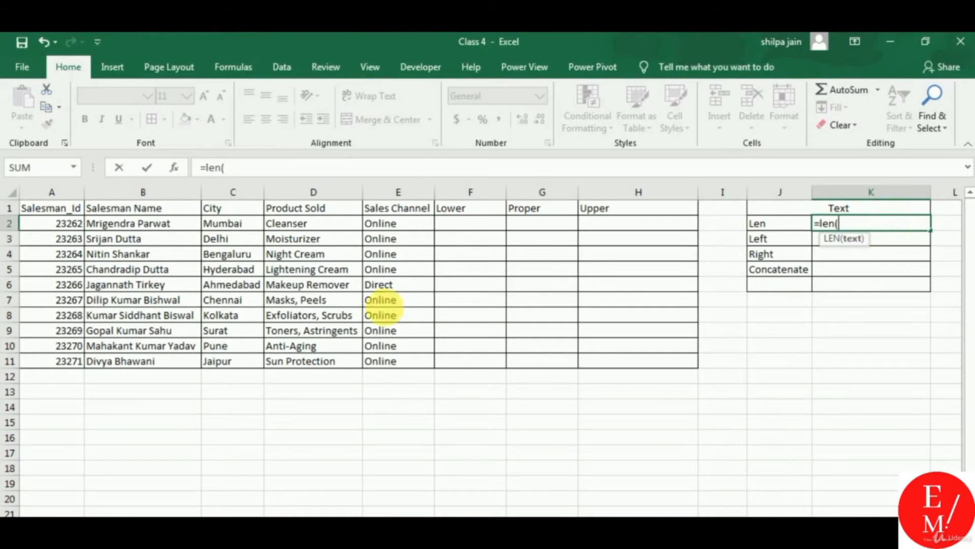
left_click(426, 231)
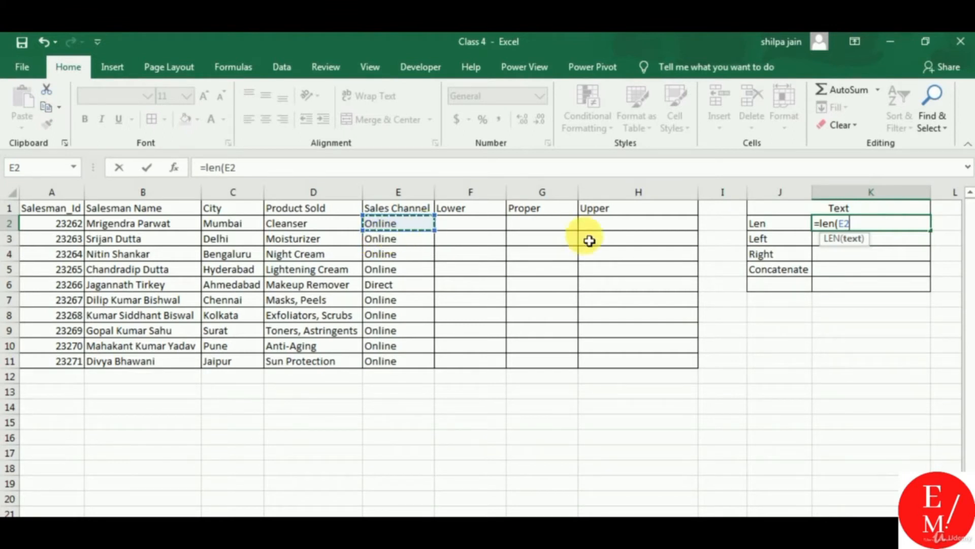
type(")")
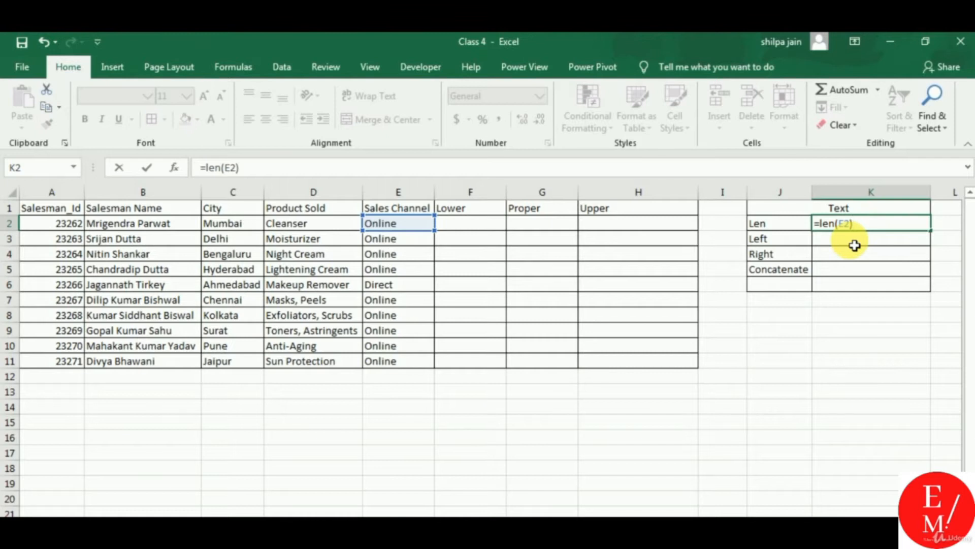
key("Return")
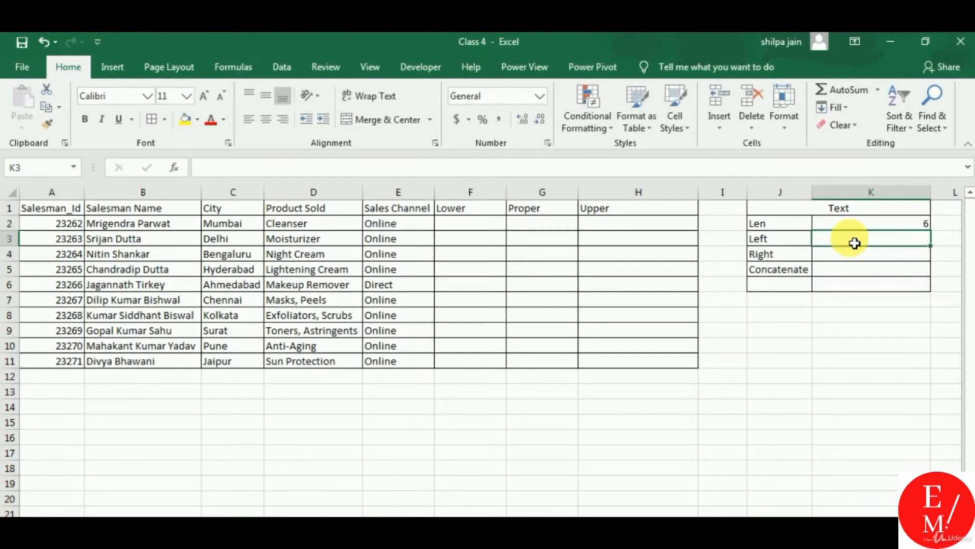
- Enter a LEFT formula in cell K3 that returns the first 3 characters of the city in C2
type("=le")
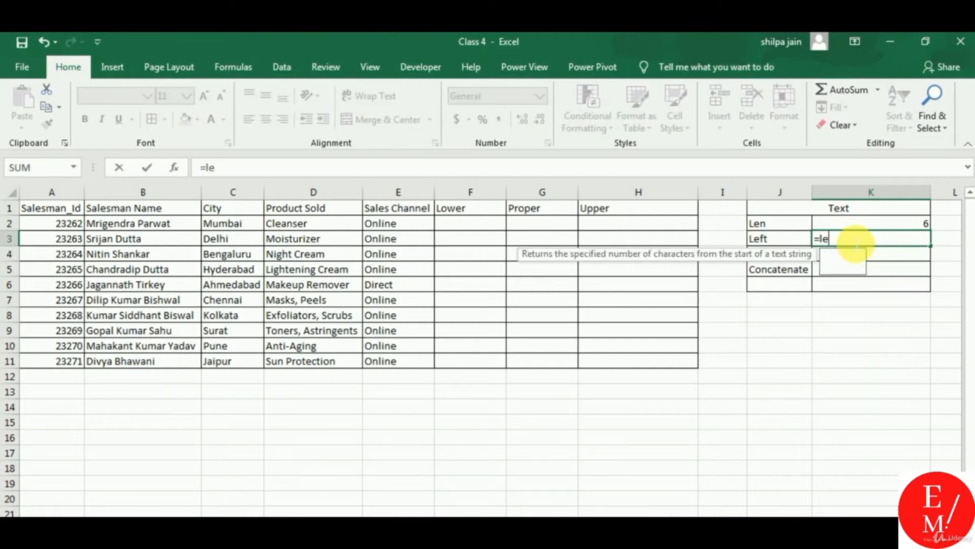
type("ft(")
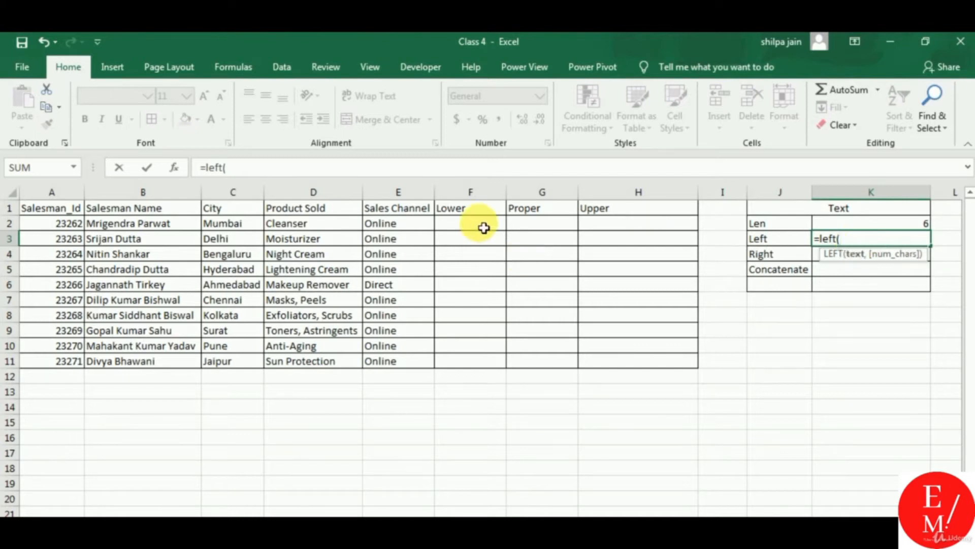
left_click(240, 223)
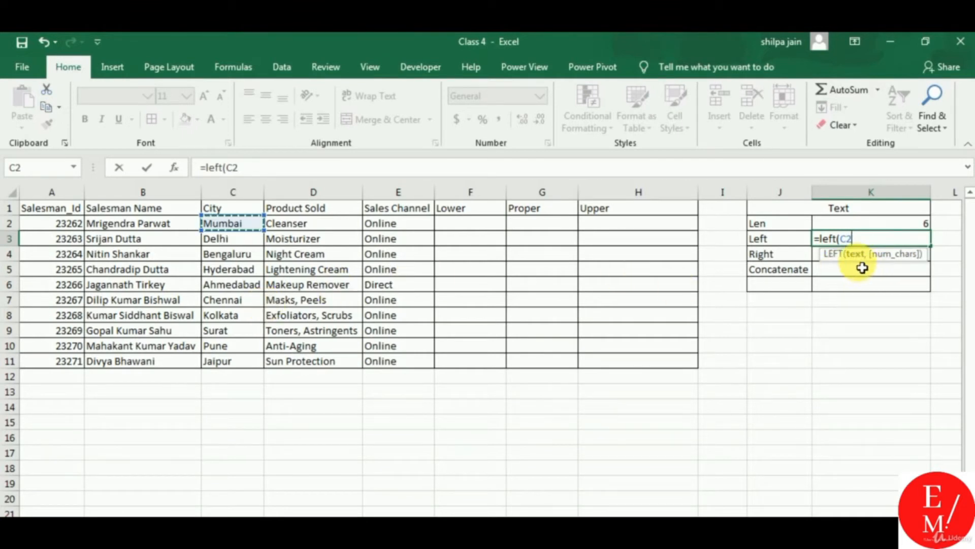
type(",3")
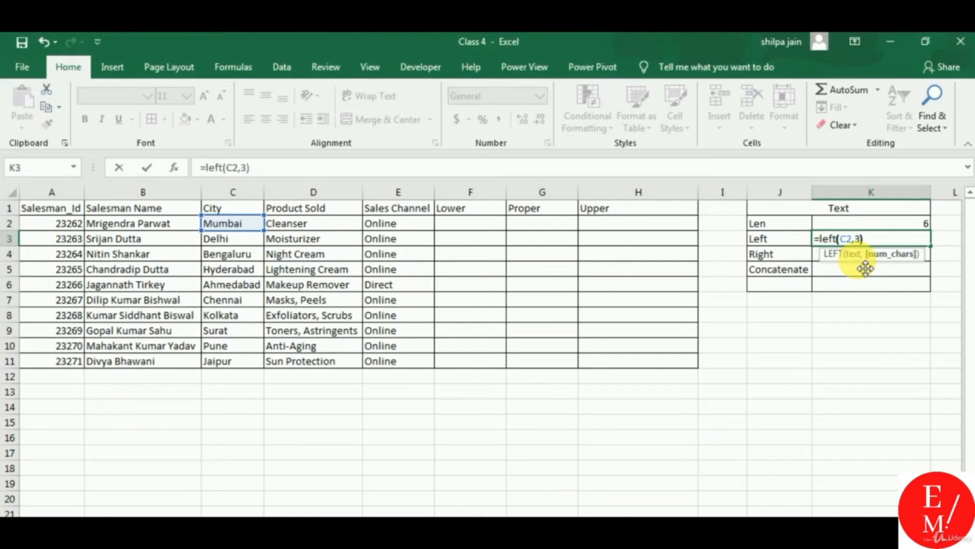
key("Return")
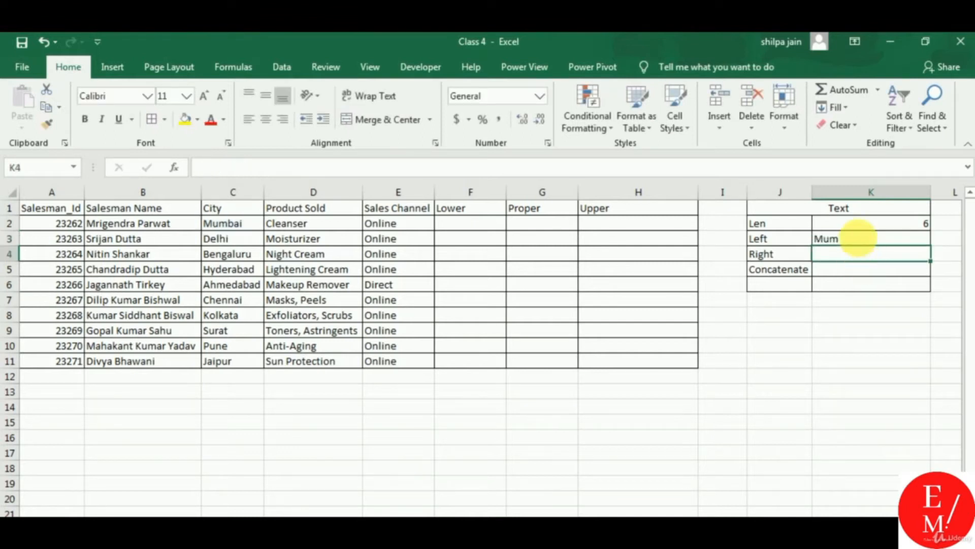
left_click(858, 239)
- Enter a RIGHT formula in cell K4 that returns the last 4 characters of the city in C2
left_click(862, 260)
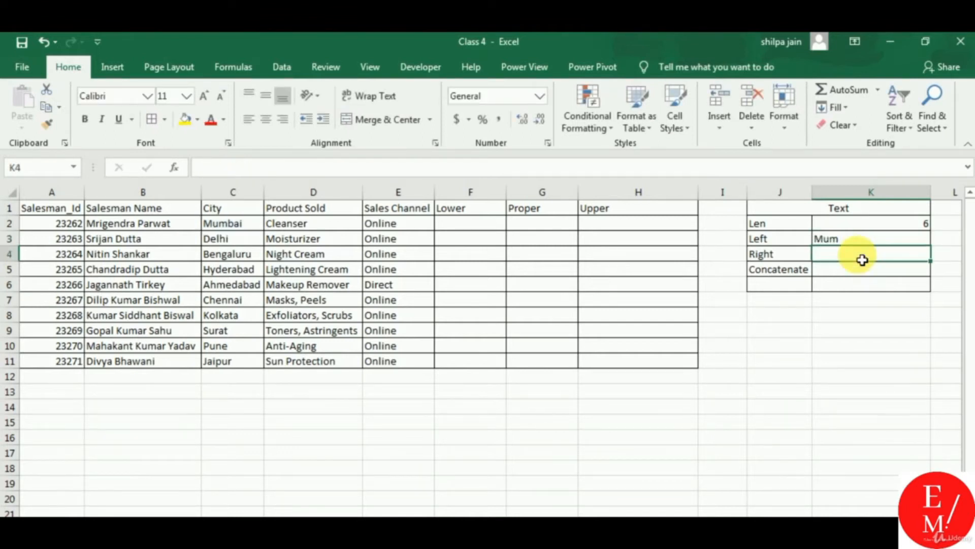
type("=rig")
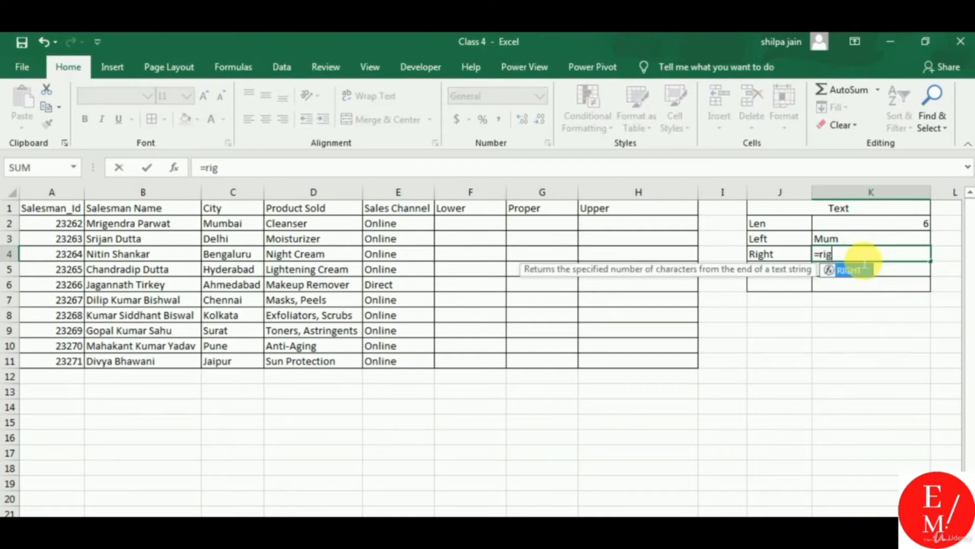
type("ht(")
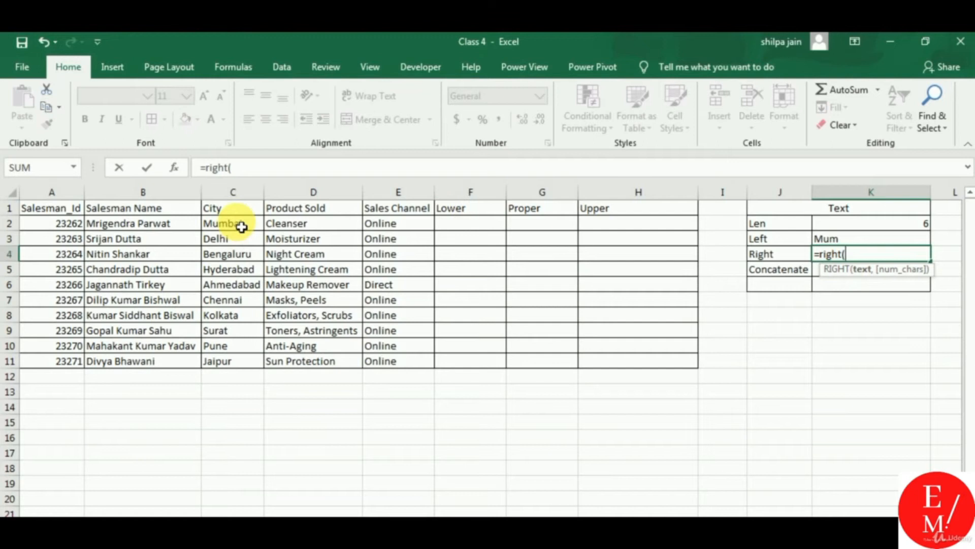
left_click(242, 227)
type(",")
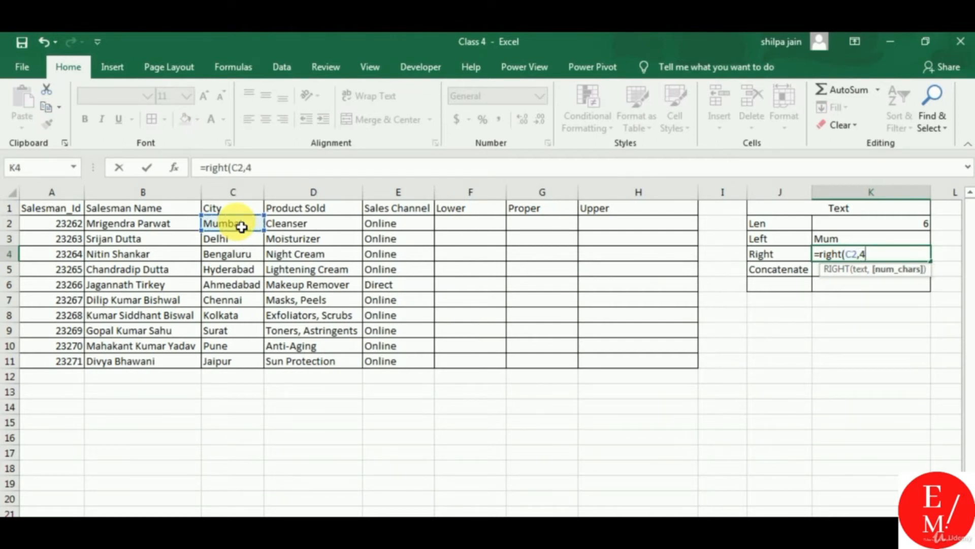
type("4")
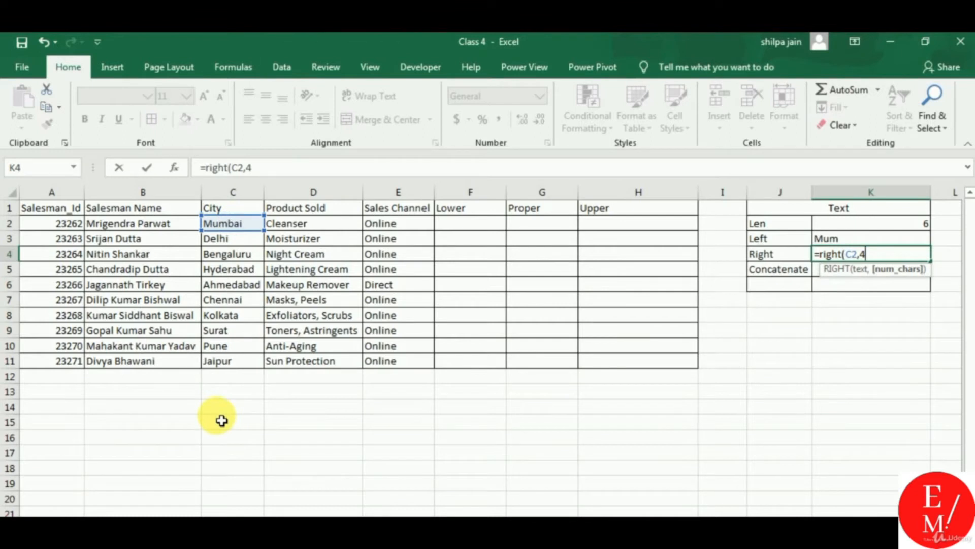
type(")")
key("Return")
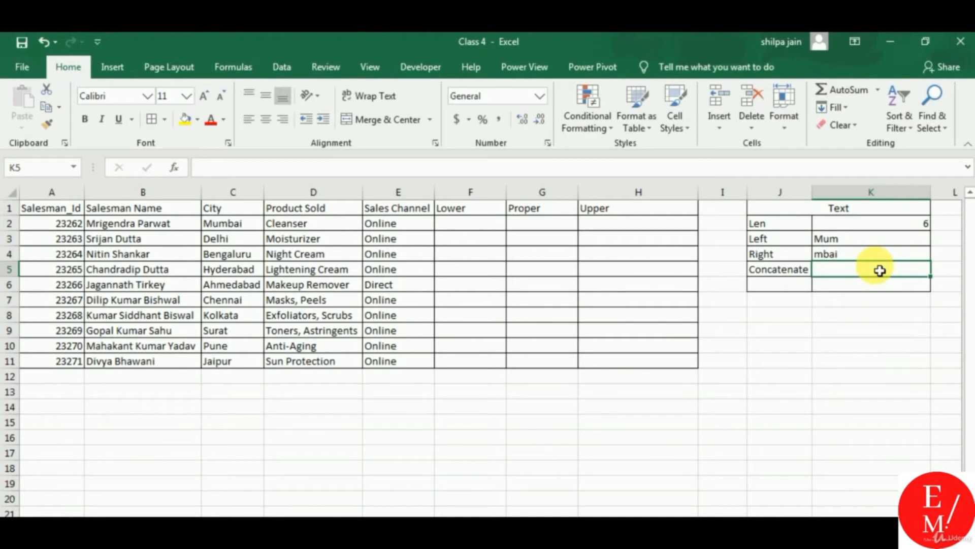
- Enter the formula =CONCATENATE(D2,"/",A2) in cell K5 to join the product sold and salesman ID with a slash
type("=c")
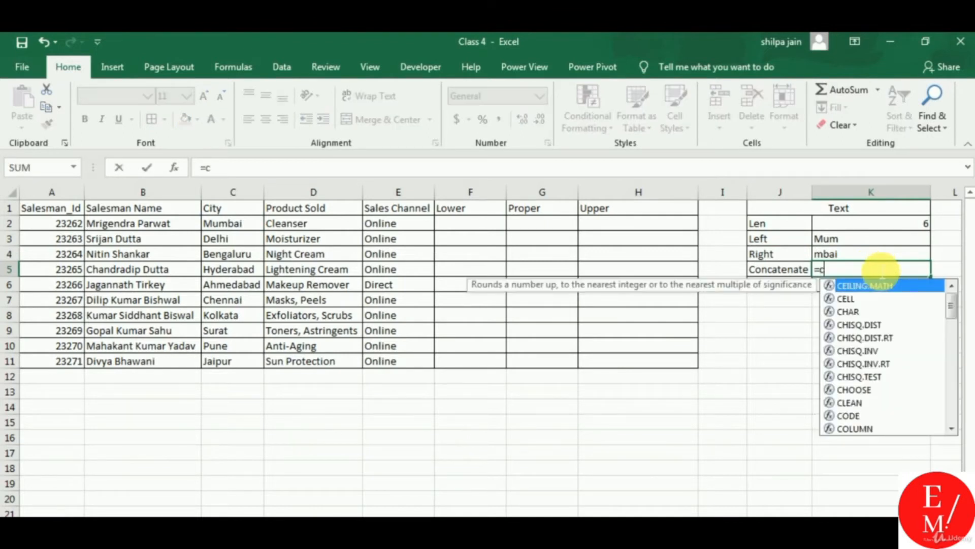
type("onc")
key("Tab")
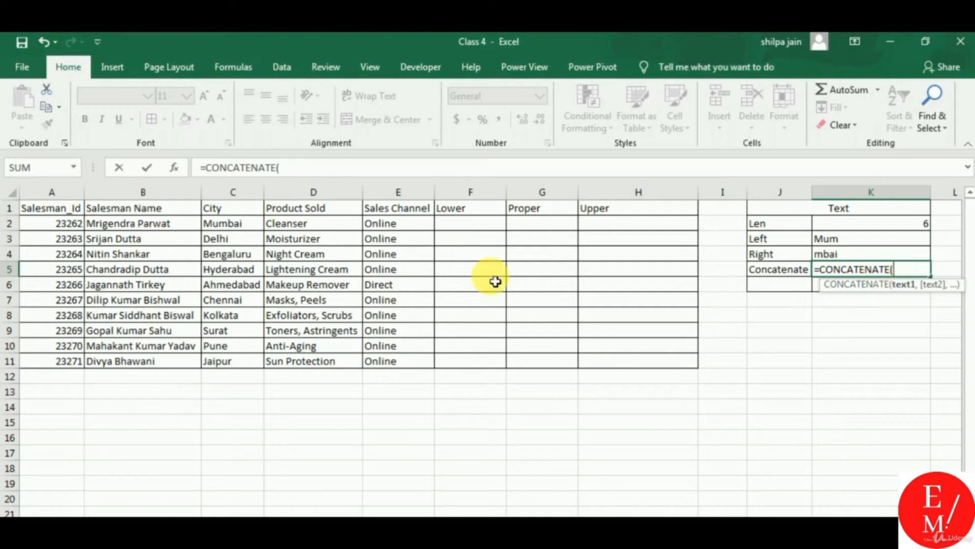
left_click(353, 228)
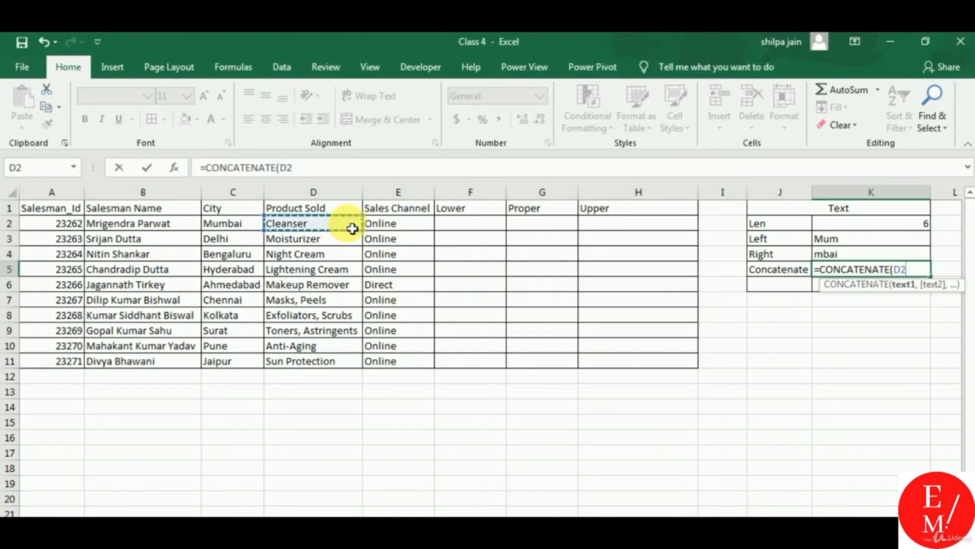
type(",\"/")
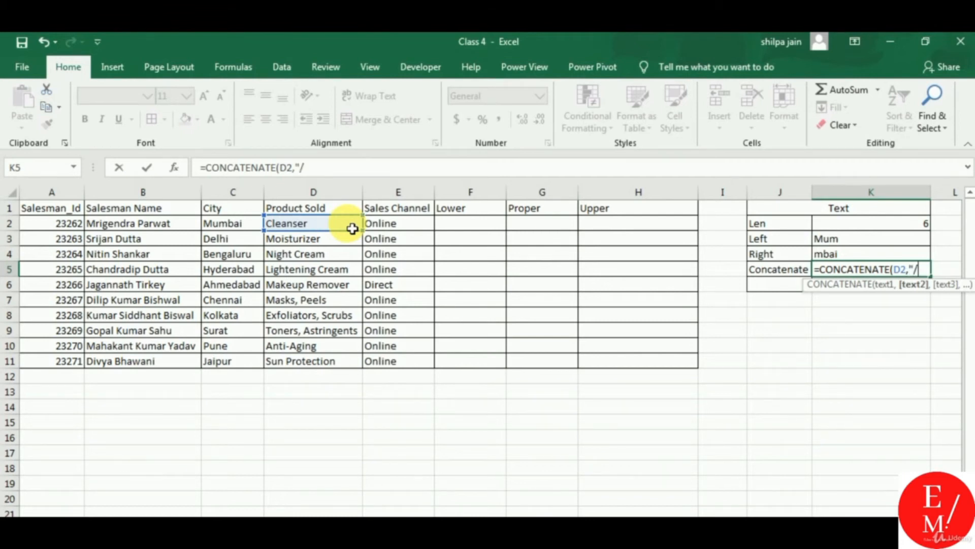
type("\",")
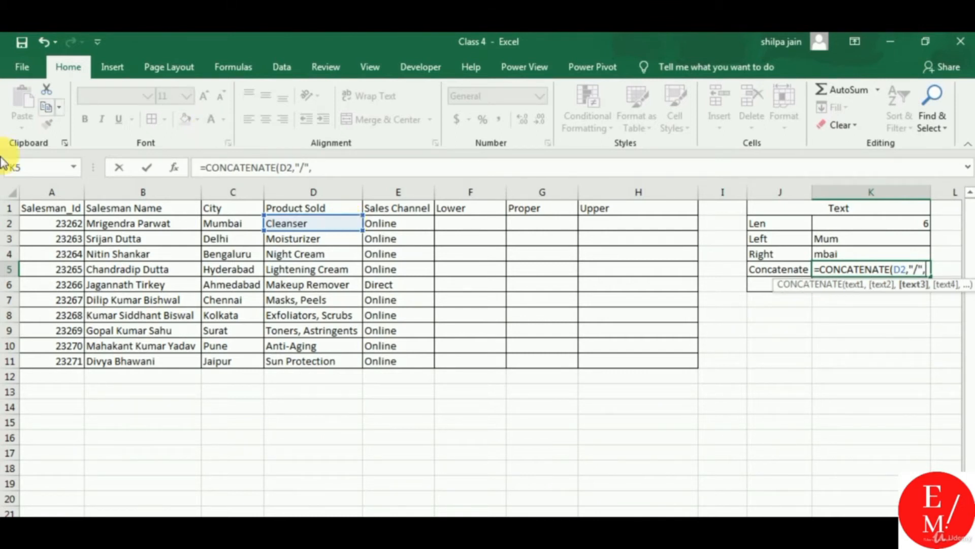
left_click(76, 231)
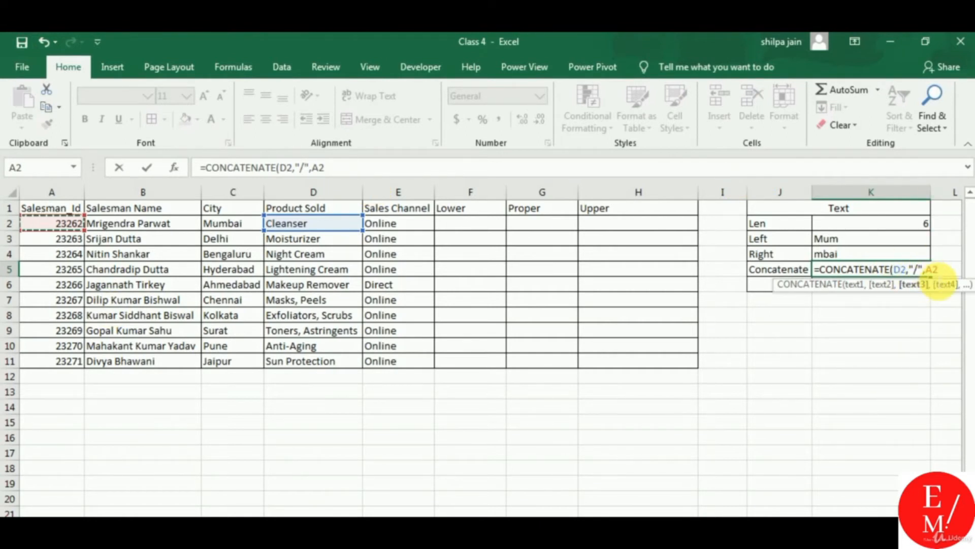
type(")")
key("Return")
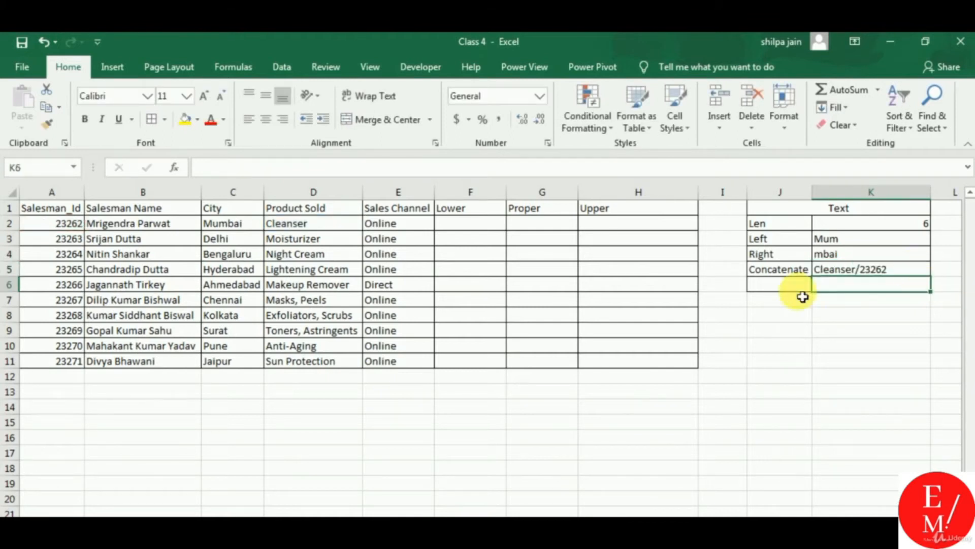
left_click(867, 276)
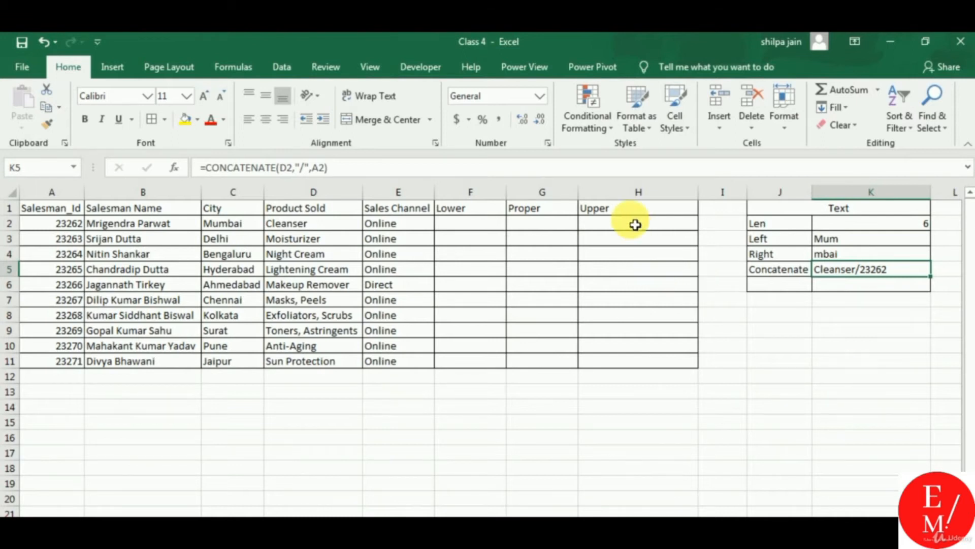
- Enter a LOWER formula in cell F2 that converts the salesman name in B2 to lowercase
left_click(471, 227)
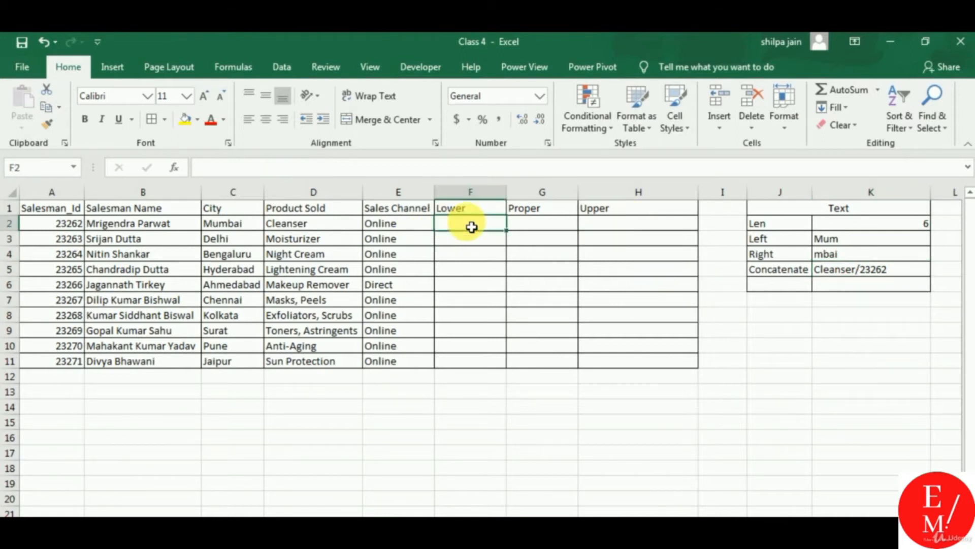
type("=lower")
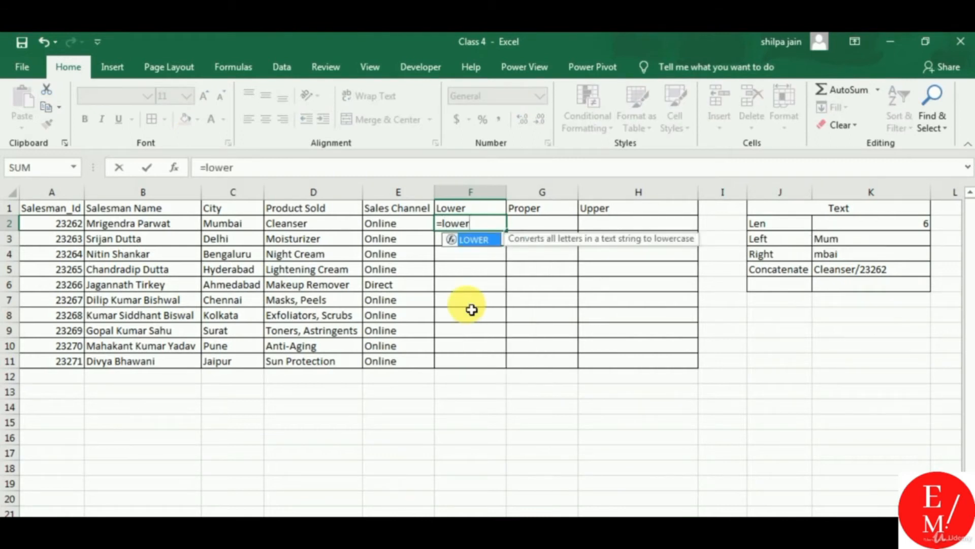
type("(")
left_click(187, 229)
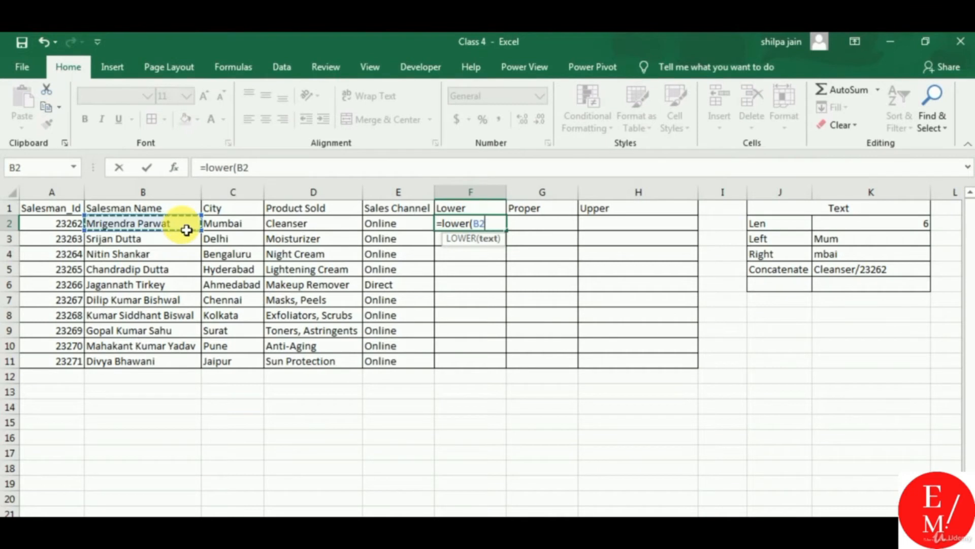
type(")")
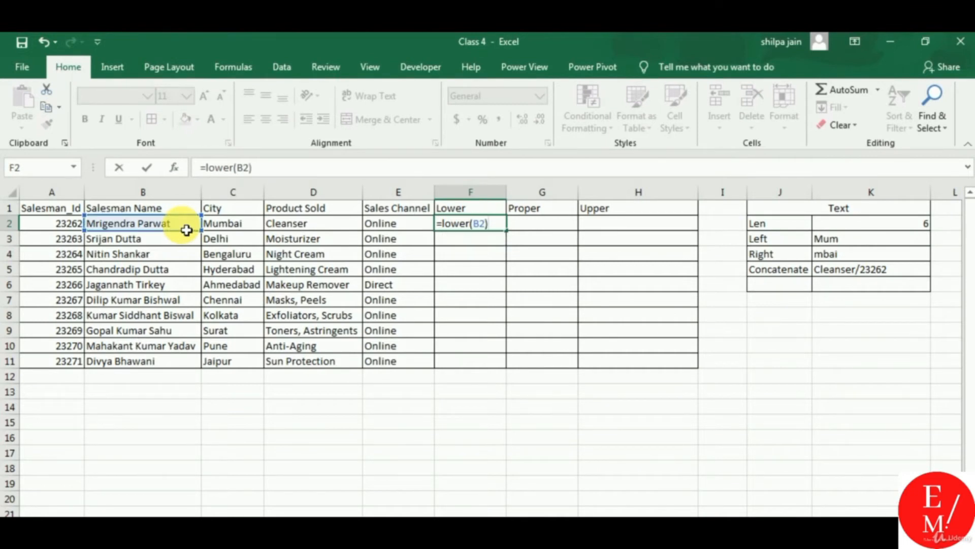
key("Return")
- Fill the LOWER formula down from F2 to F11 and autofit the width of column F
left_click(474, 228)
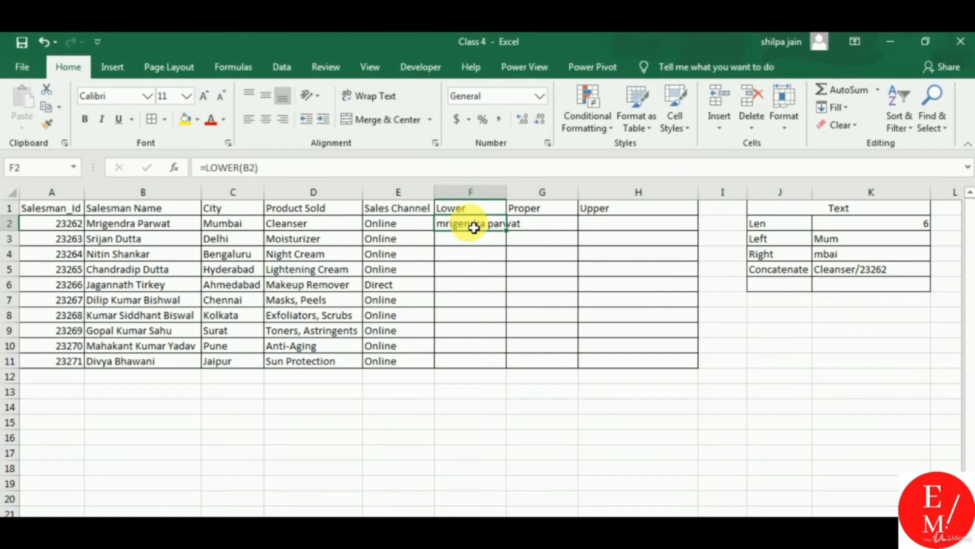
double_click(507, 232)
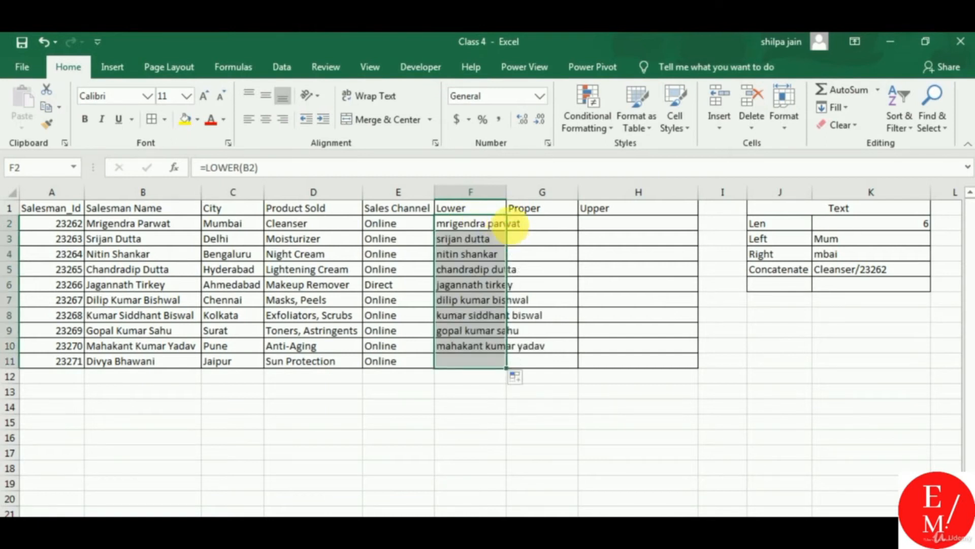
double_click(509, 193)
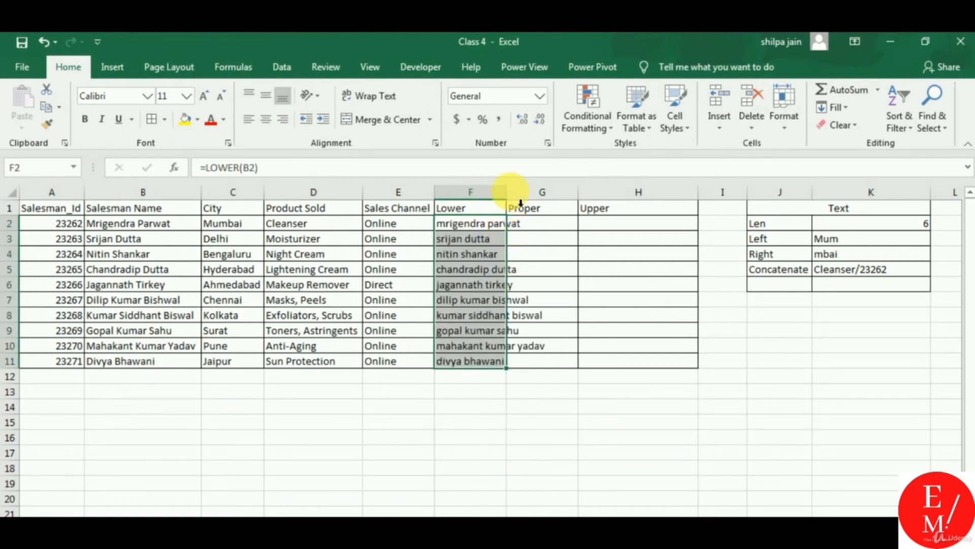
- Enter =PROPER(F2) in cell G2 to capitalize each word of the lowercase name, and fill it down to G11
left_click(579, 229)
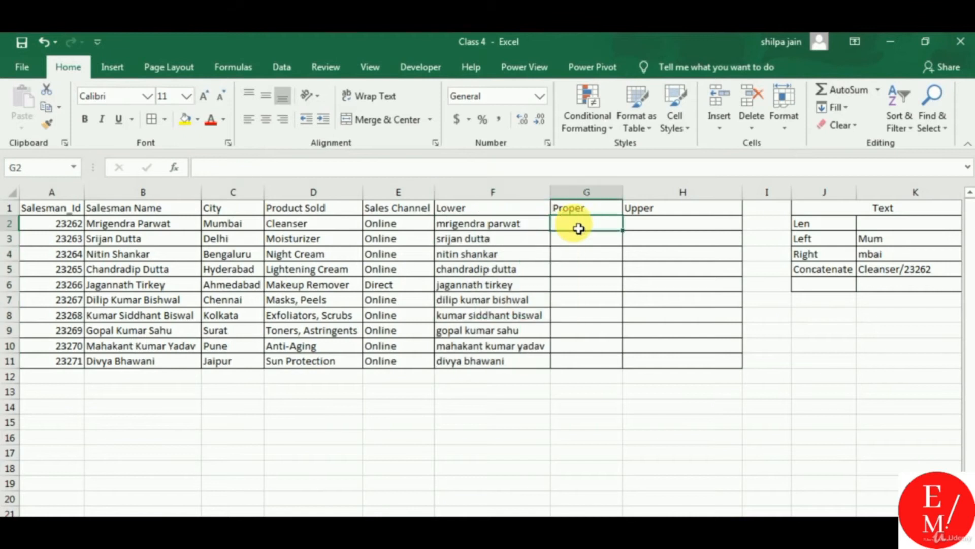
type("=p")
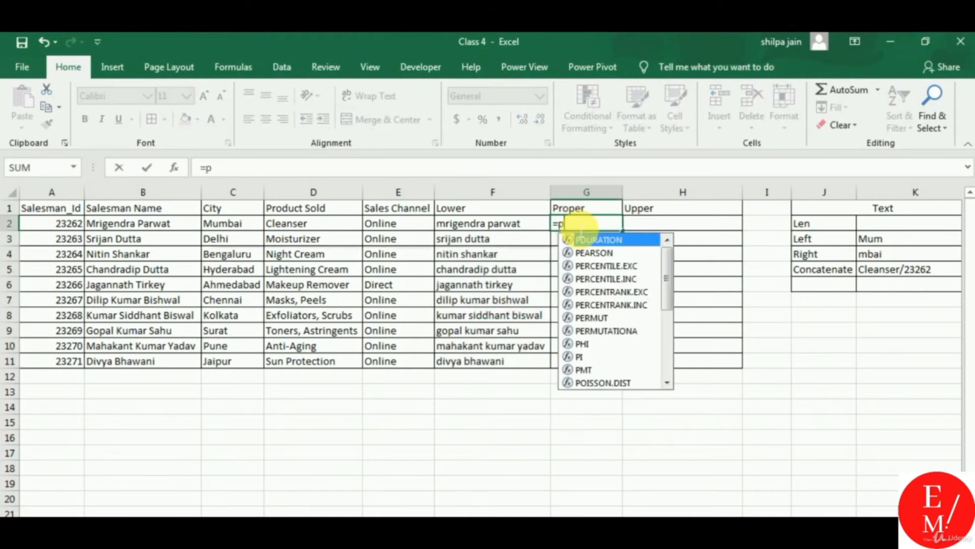
type("roper")
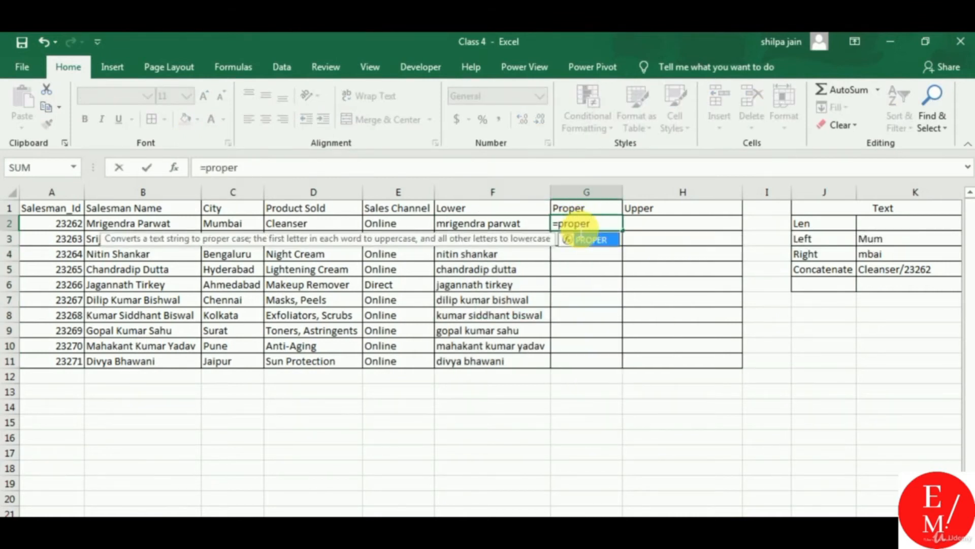
type("(")
left_click(528, 227)
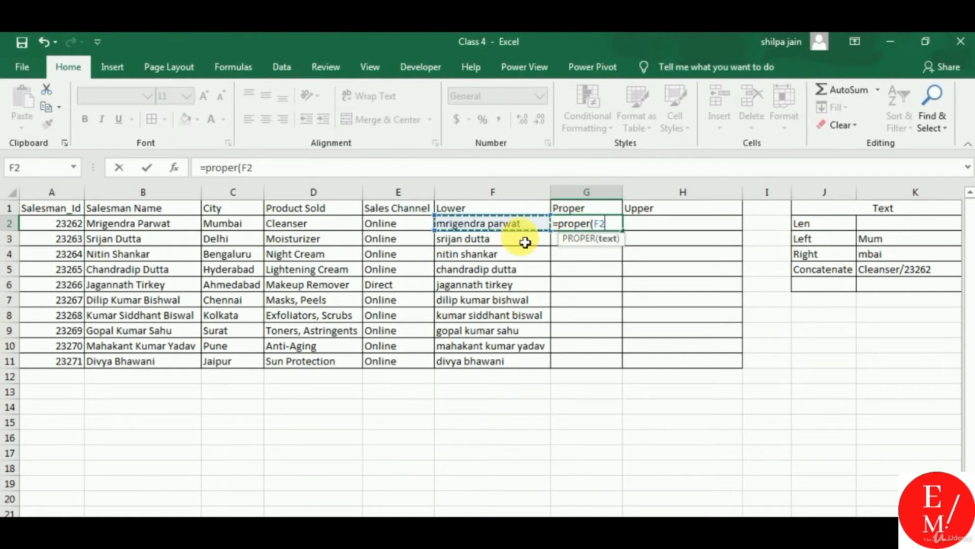
type(")")
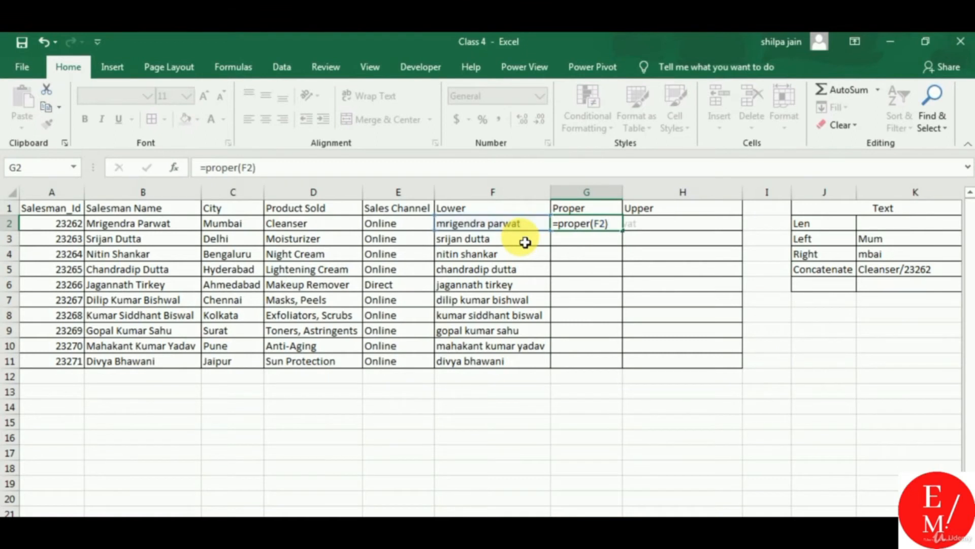
key("Return")
left_click(617, 228)
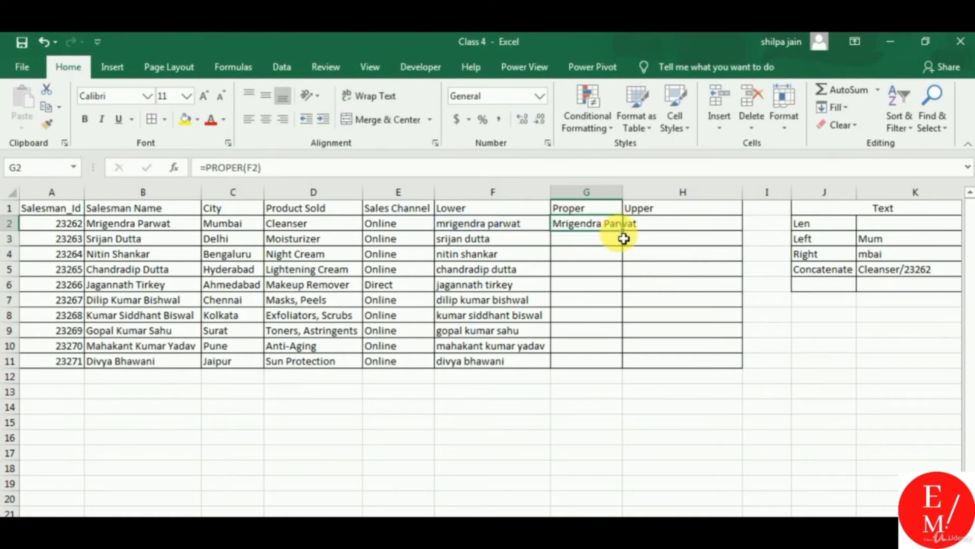
double_click(628, 239)
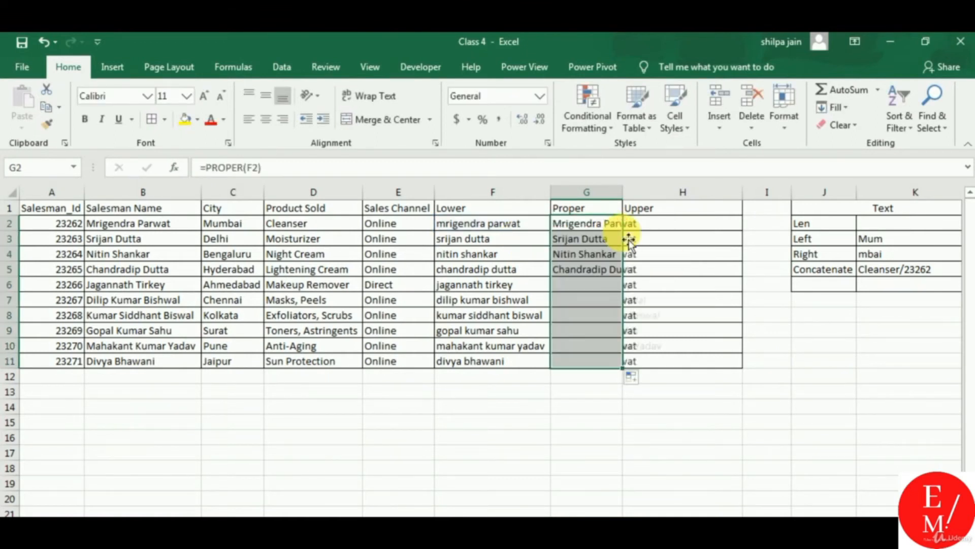
- Enter =UPPER(F2) in cell H2 to convert the name to uppercase, and fill it down to H11
left_click(667, 229)
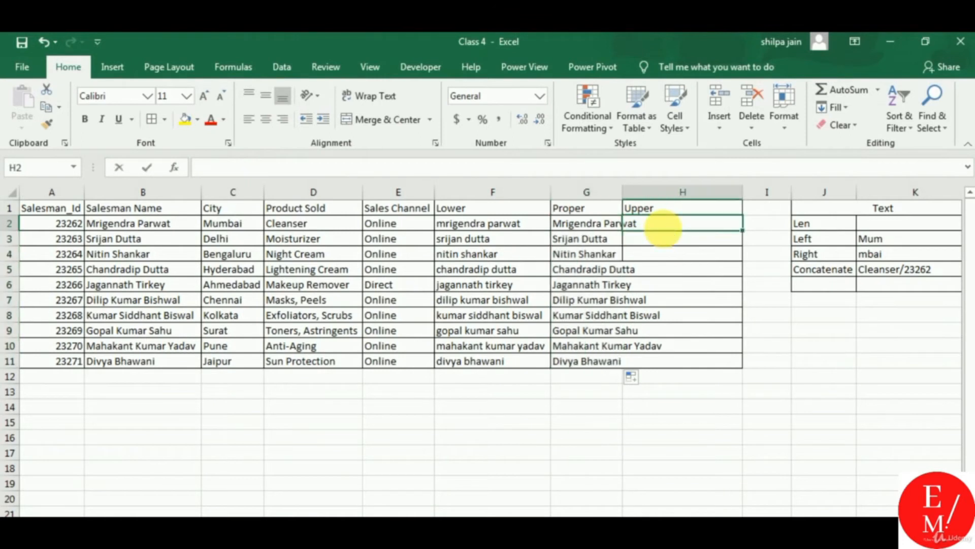
type("=upeer")
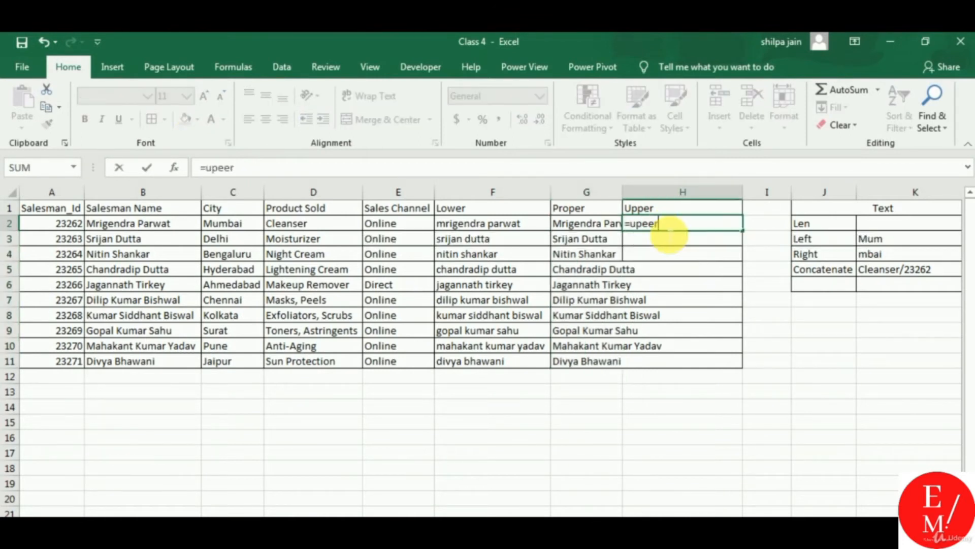
key("BackSpace")
key("BackSpace")
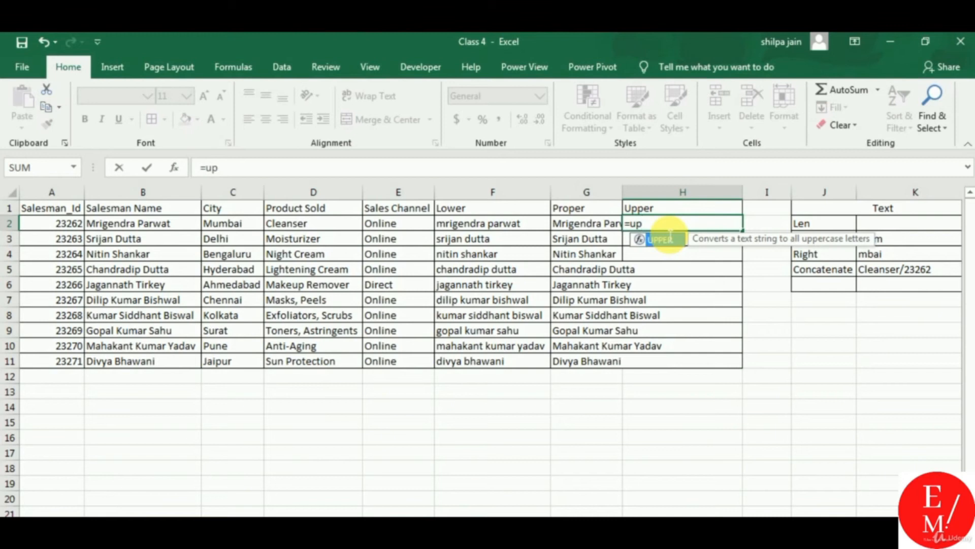
double_click(661, 239)
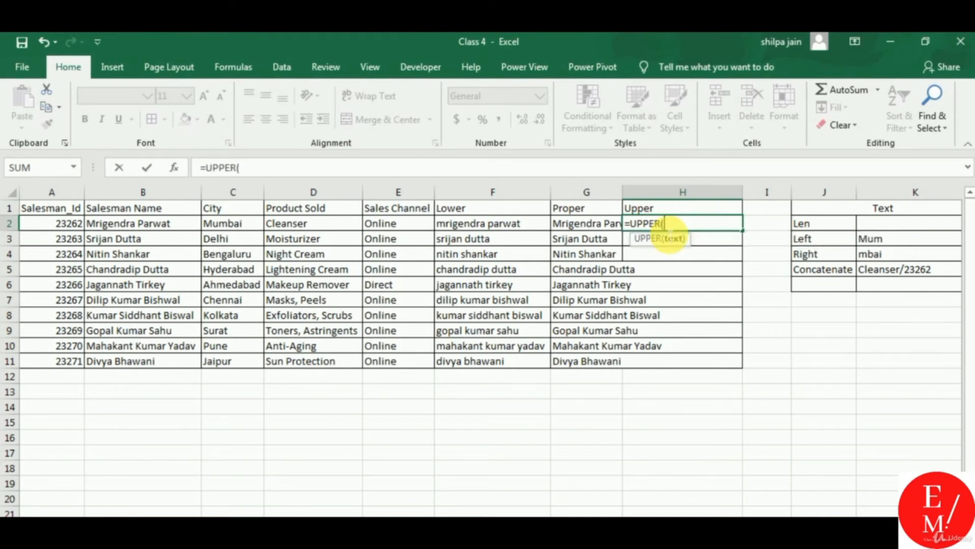
left_click(453, 227)
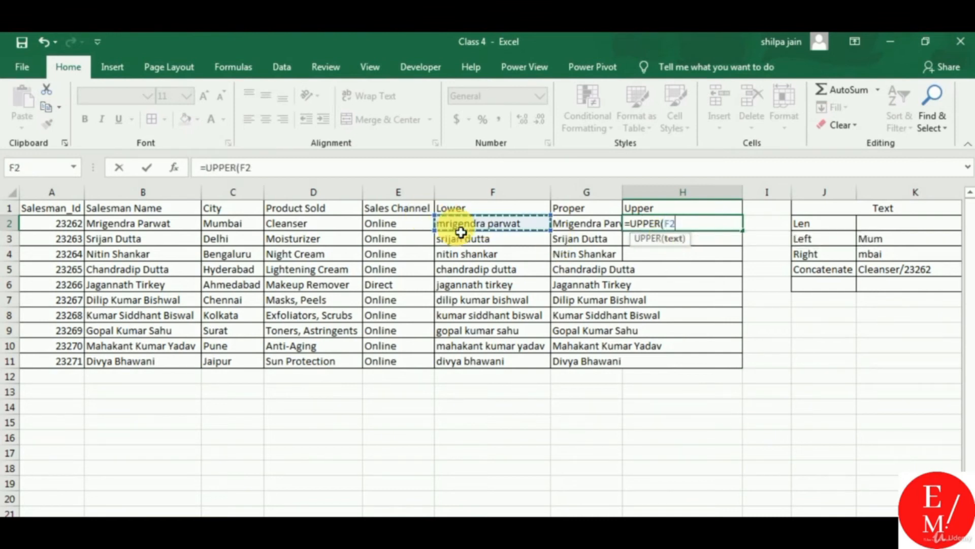
key("Return")
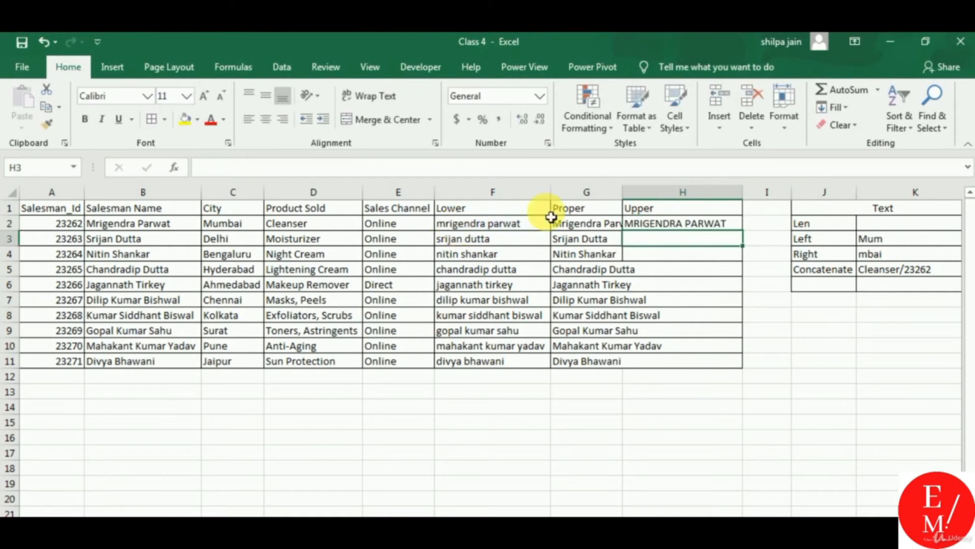
left_click(699, 224)
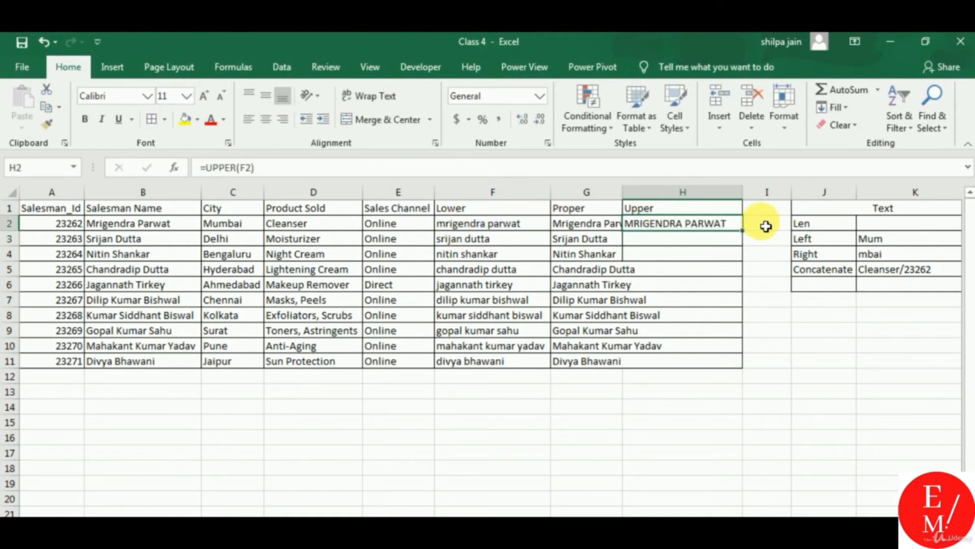
double_click(747, 232)
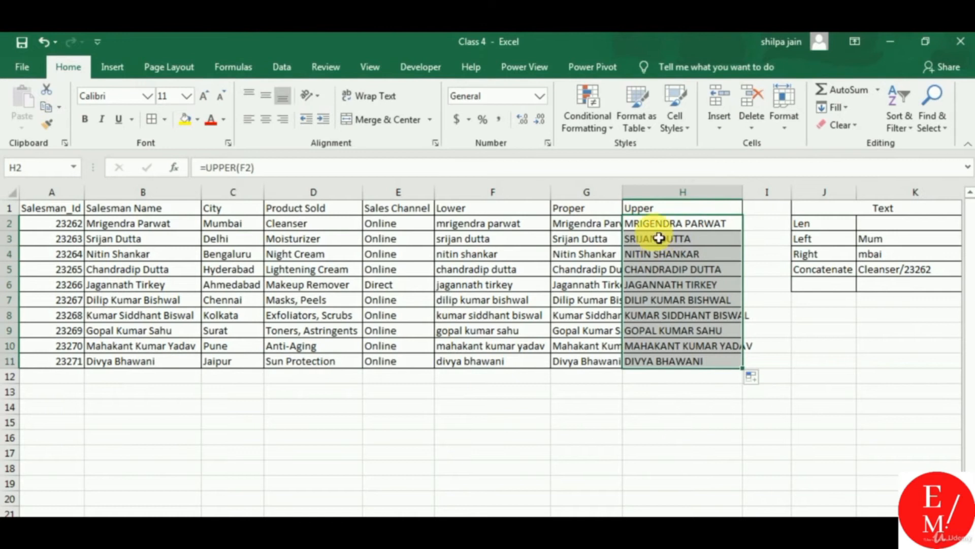
- Switch to the next worksheet, which holds the date table with Day, Month, year and Weekday columns
left_click(620, 274)
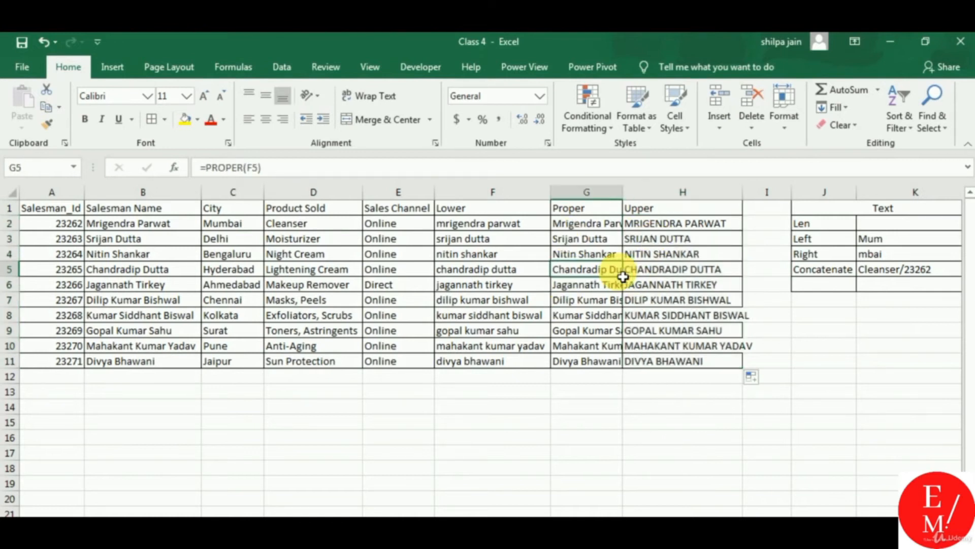
scroll(609, 300, "down", 1)
left_click(562, 406)
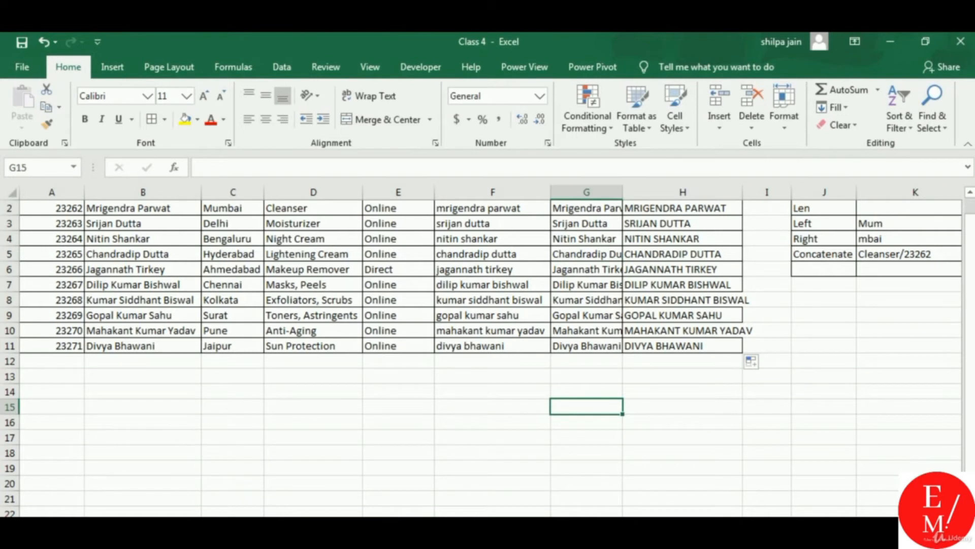
key("ctrl+Page_Down")
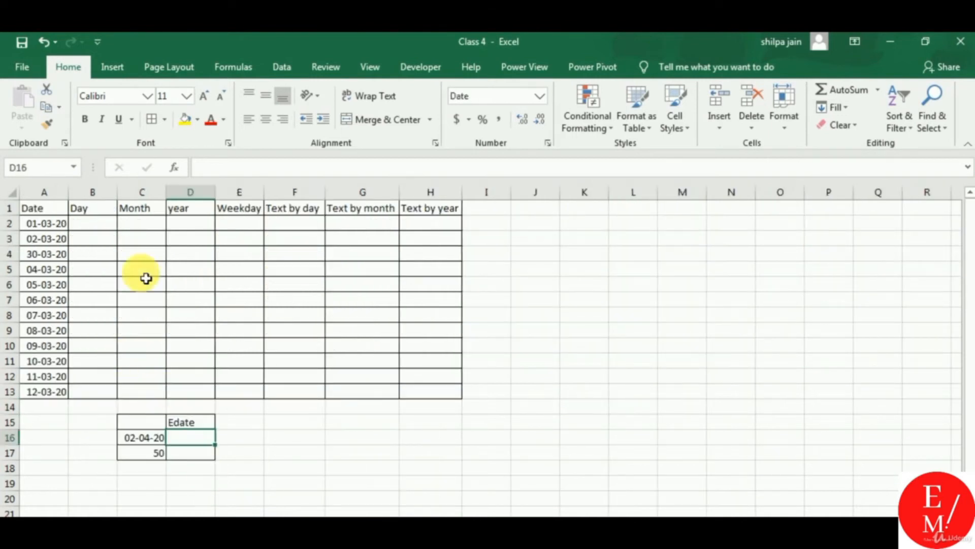
- Enter =DAY(A2) in cell B2 to extract the day from the date, and fill it down to B13
left_click(108, 228)
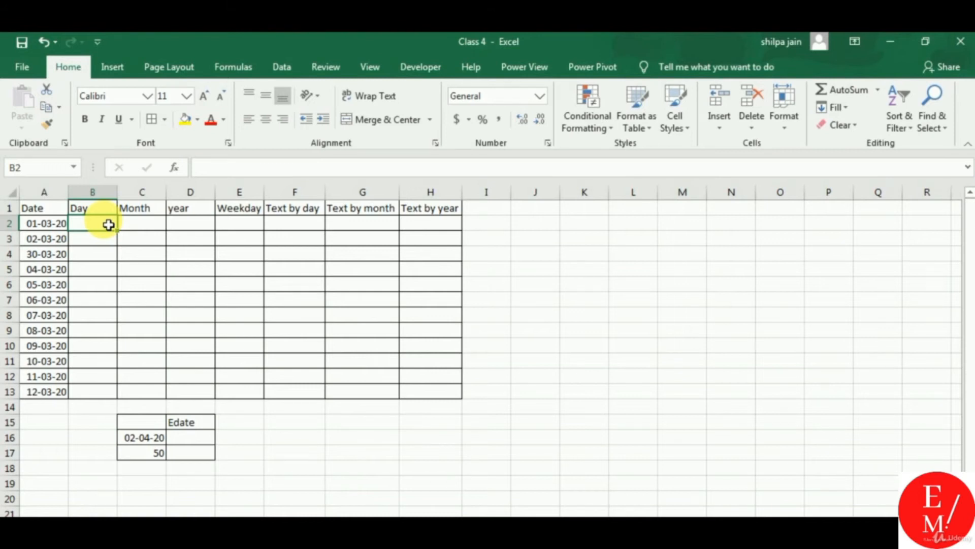
type("=")
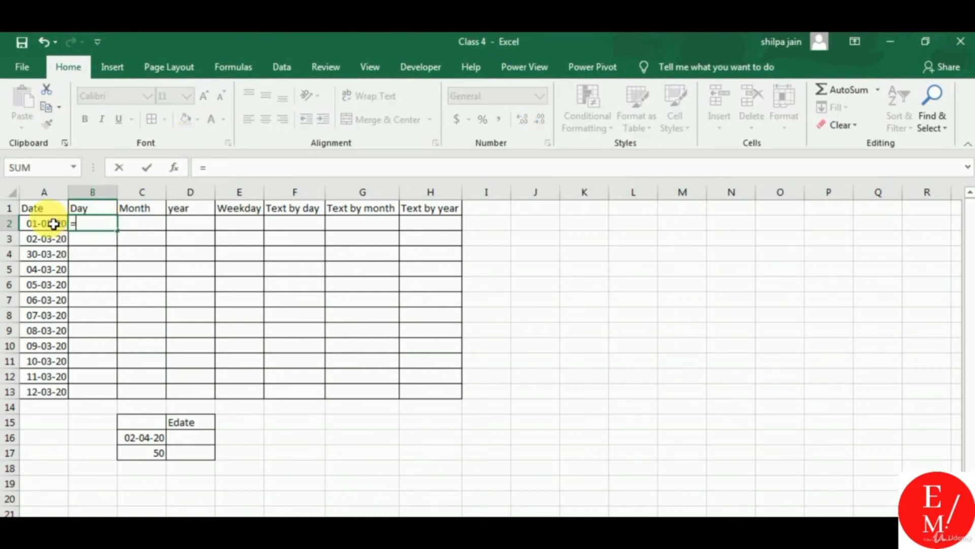
type("day(")
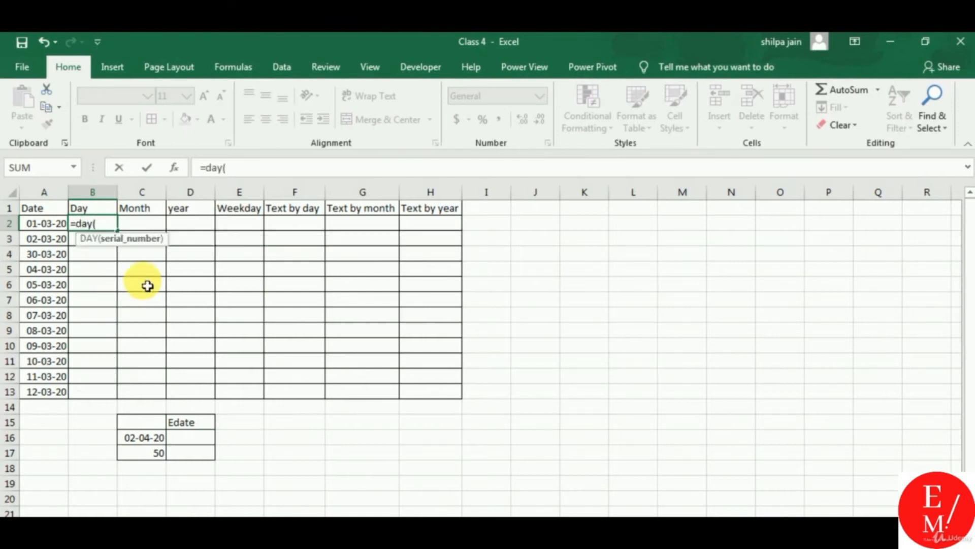
left_click(57, 229)
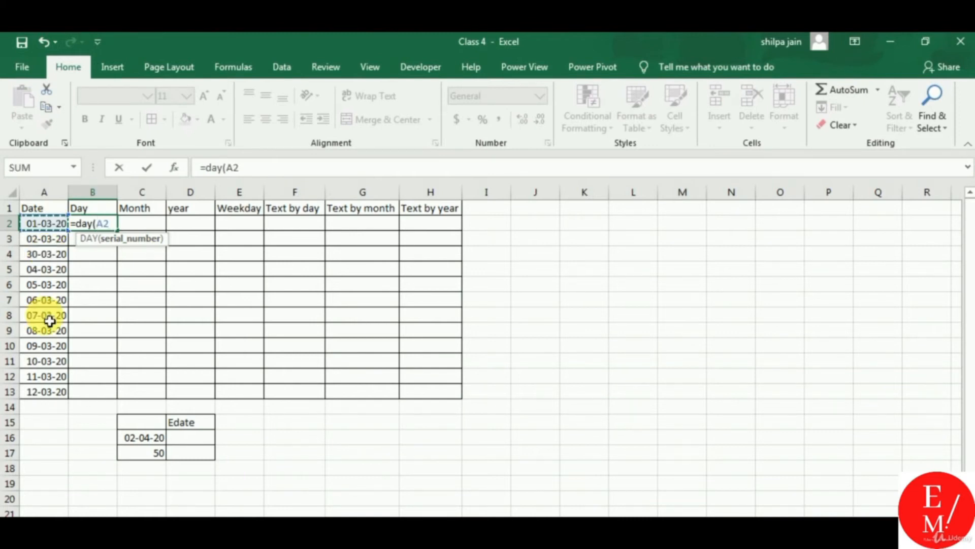
type(")")
key("Return")
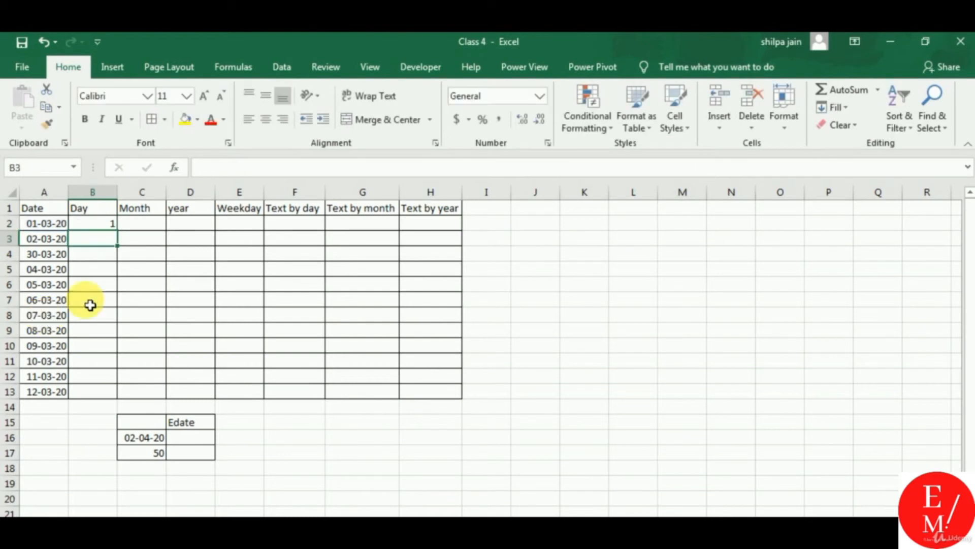
left_click(103, 224)
double_click(117, 231)
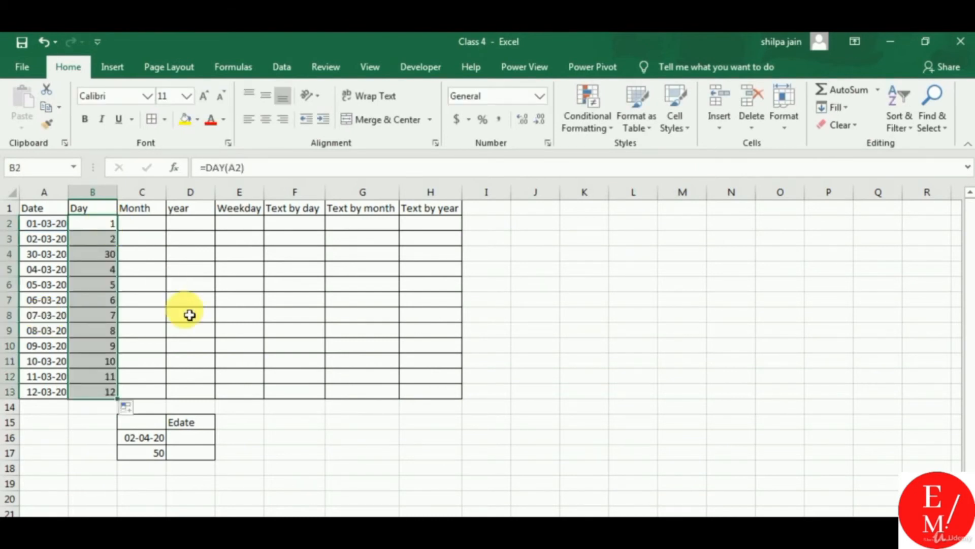
- Enter =MONTH(A2) in cell C2 to extract the month from the date, and fill it down to C13
left_click(151, 226)
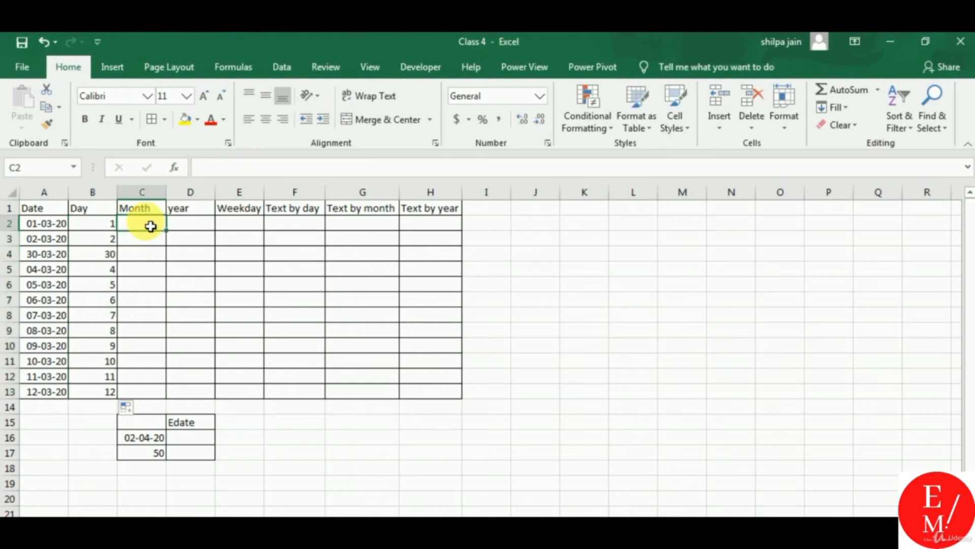
type("=mont")
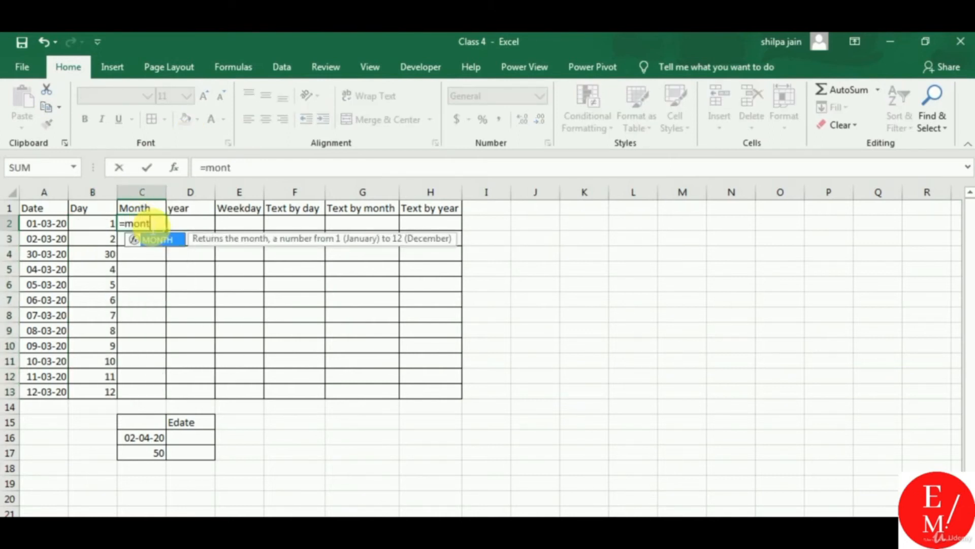
type("h(")
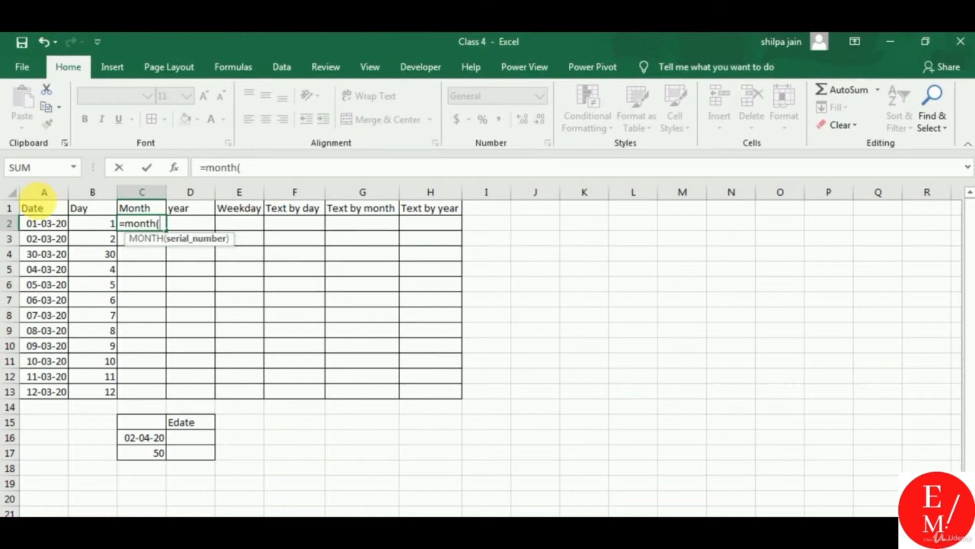
left_click(43, 225)
key("Return")
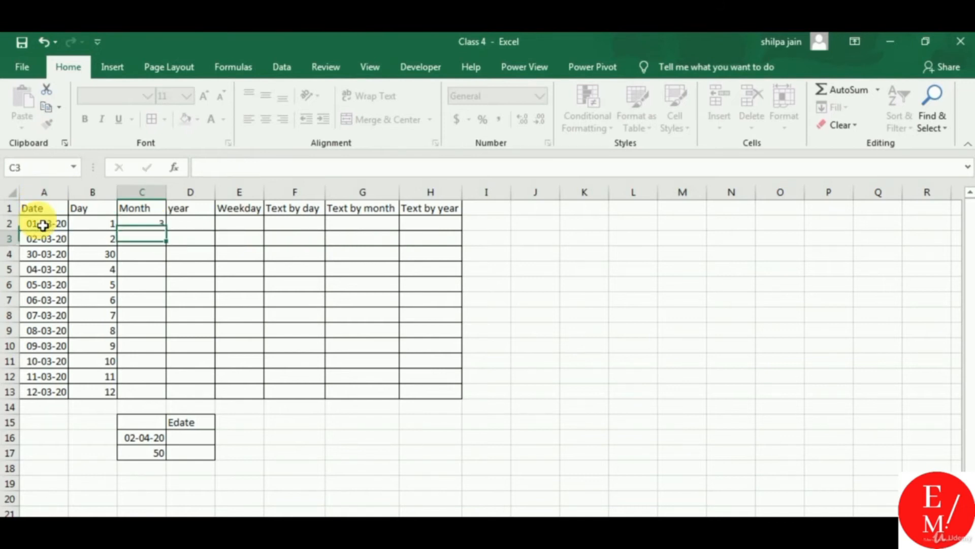
left_click(152, 222)
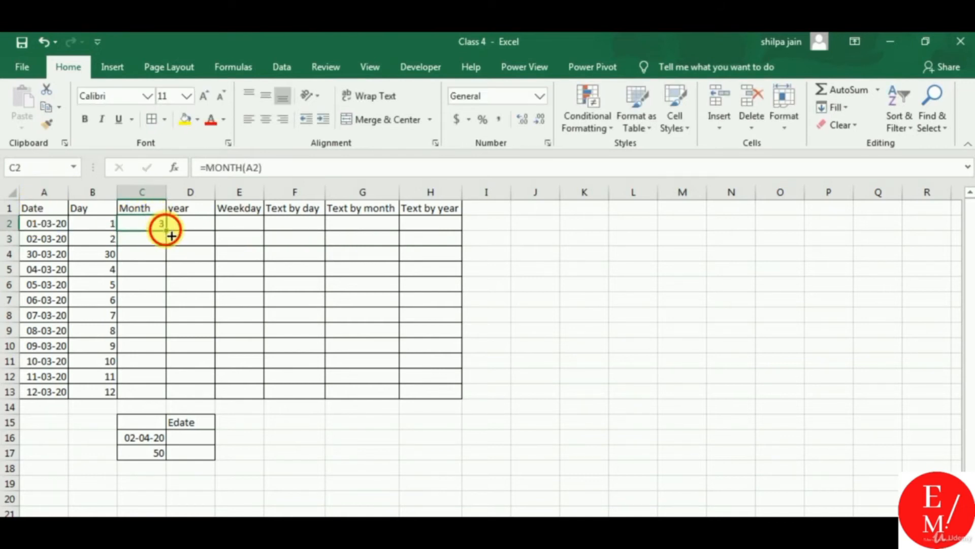
double_click(172, 235)
- Enter =YEAR(A2) in cell D2 to extract the year from the date, and fill it down to D13
left_click(215, 228)
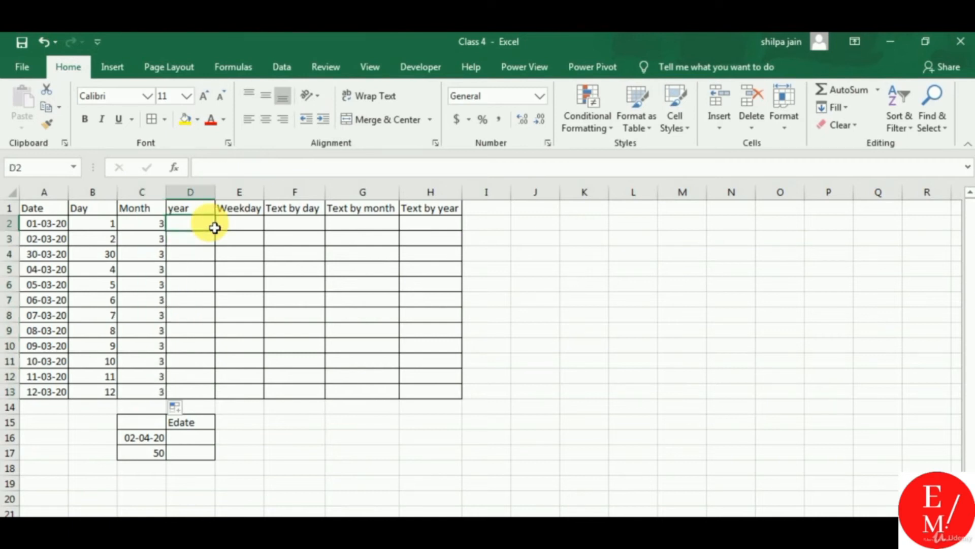
type("=year(")
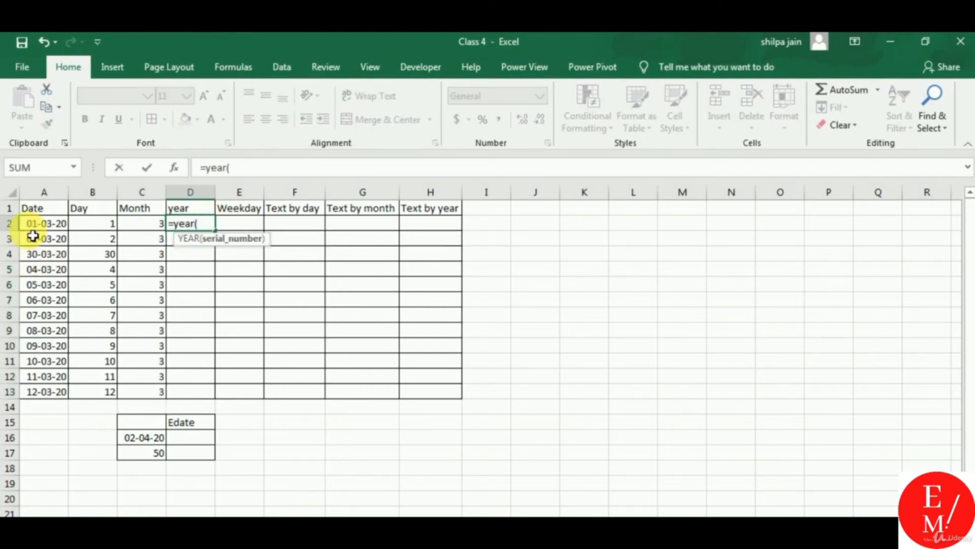
left_click(32, 228)
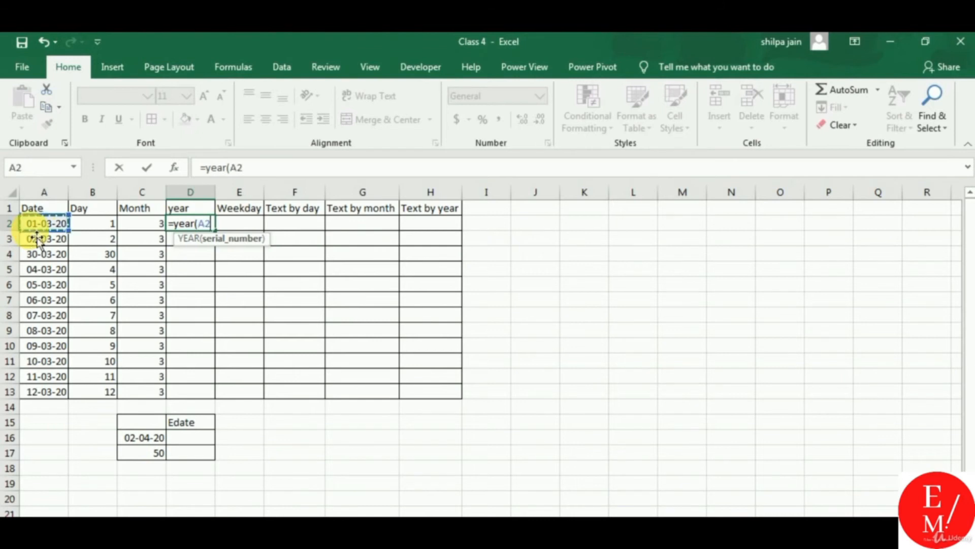
key("Return")
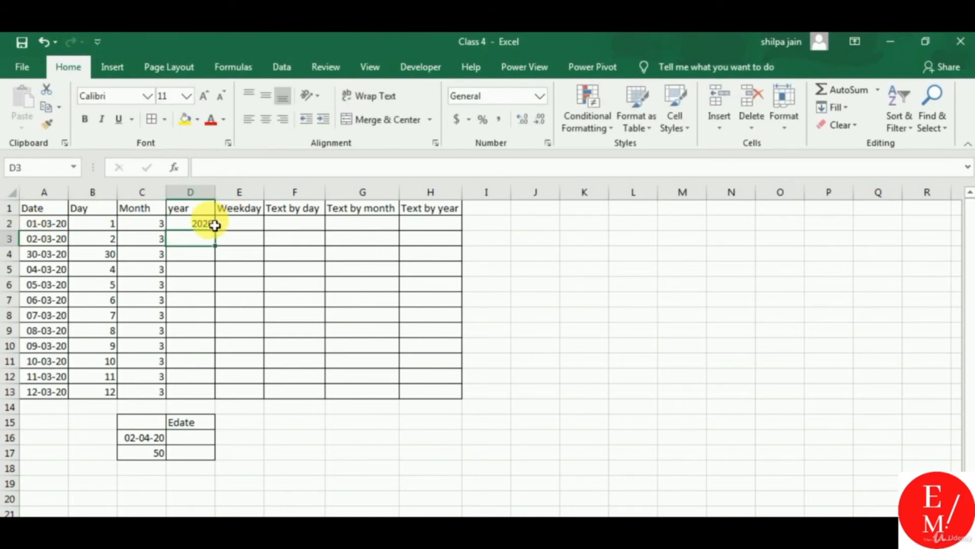
left_click(212, 224)
double_click(215, 231)
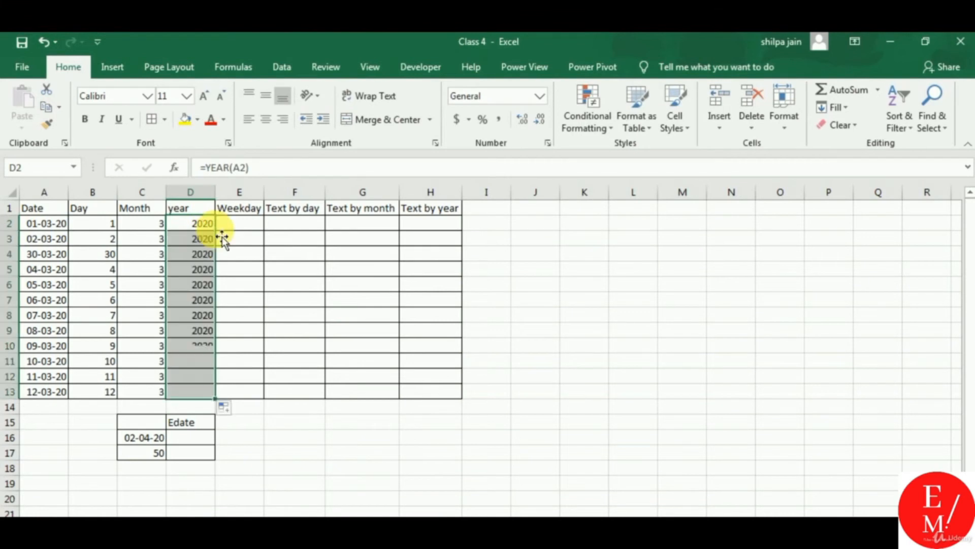
- Enter =WEEKDAY(A2,2) in cell E2, numbering weekdays 1 (Monday) through 7 (Sunday), and fill it down to E13
left_click(251, 230)
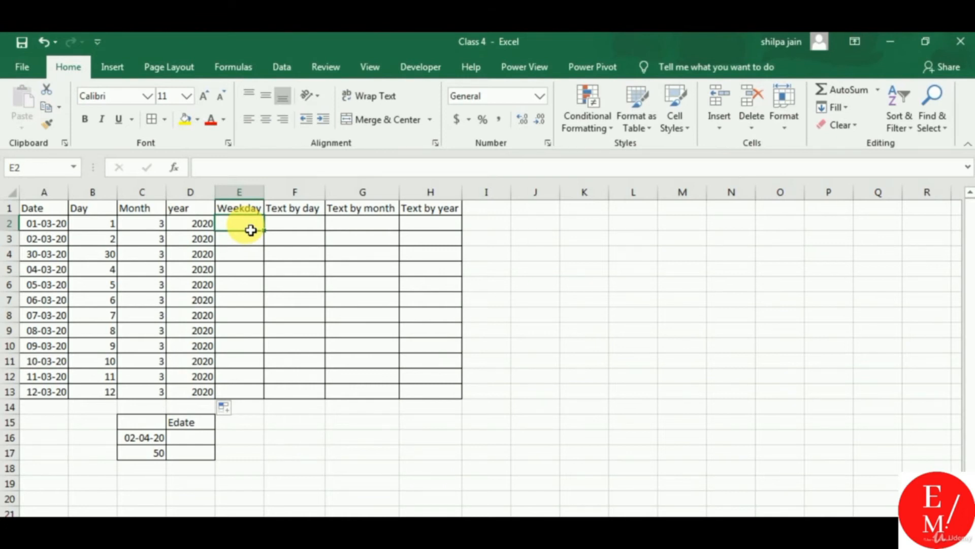
type("=w")
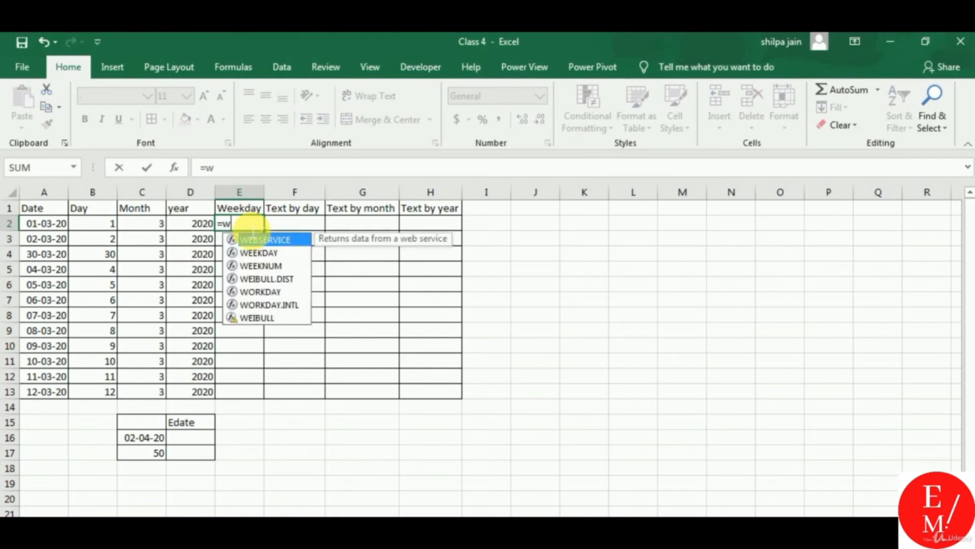
type("eekday(")
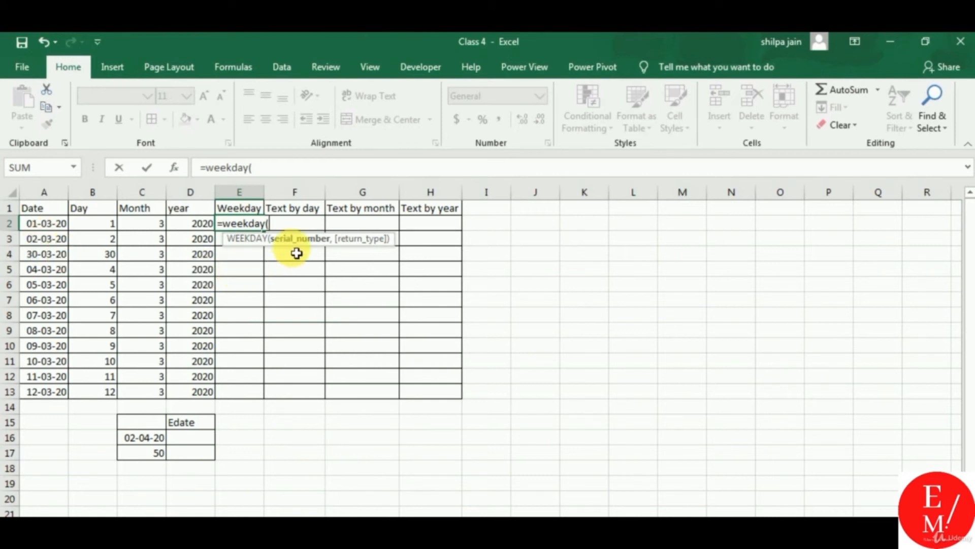
left_click(62, 233)
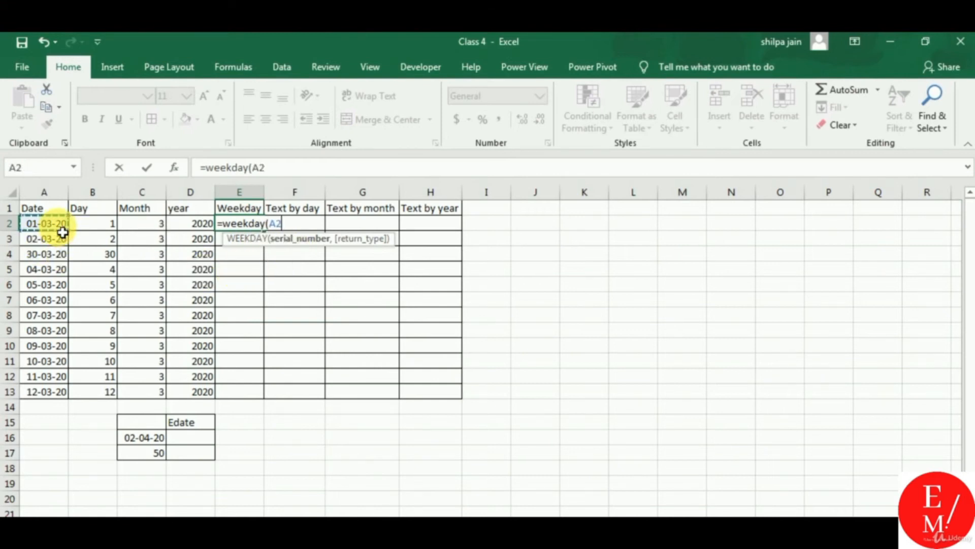
type(",")
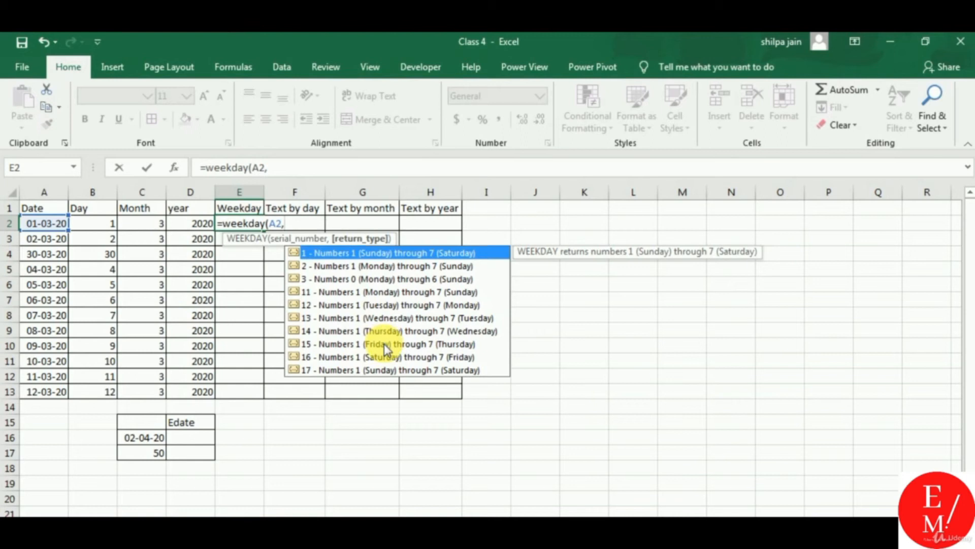
left_click(378, 266)
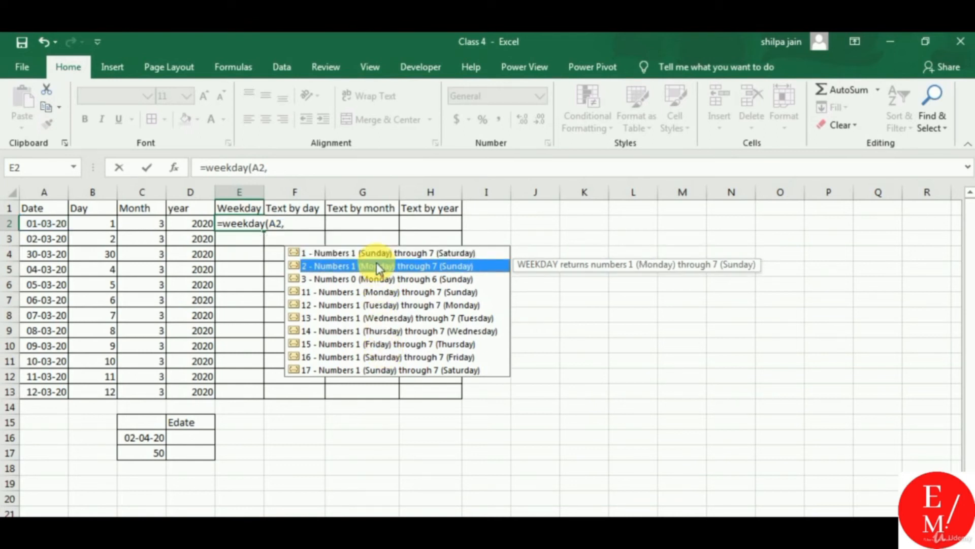
double_click(377, 264)
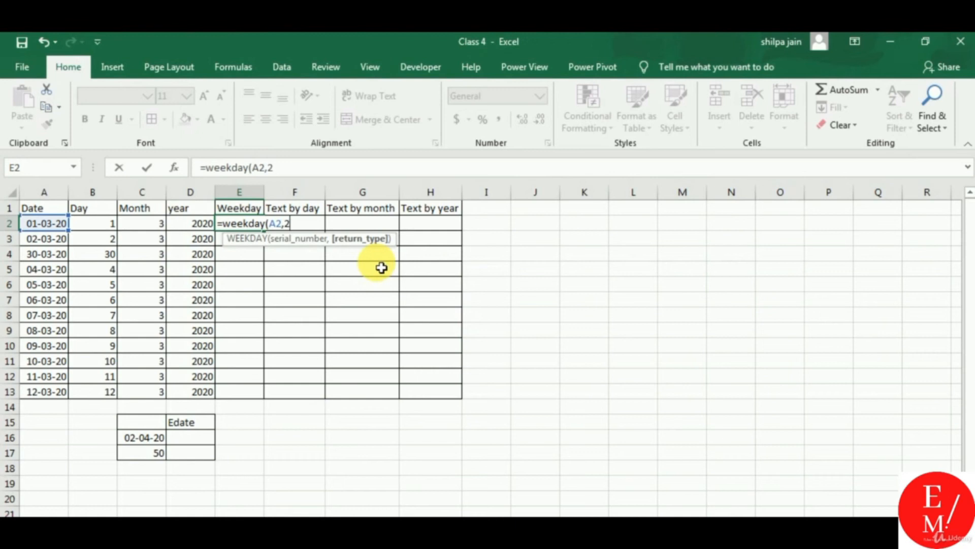
type(")")
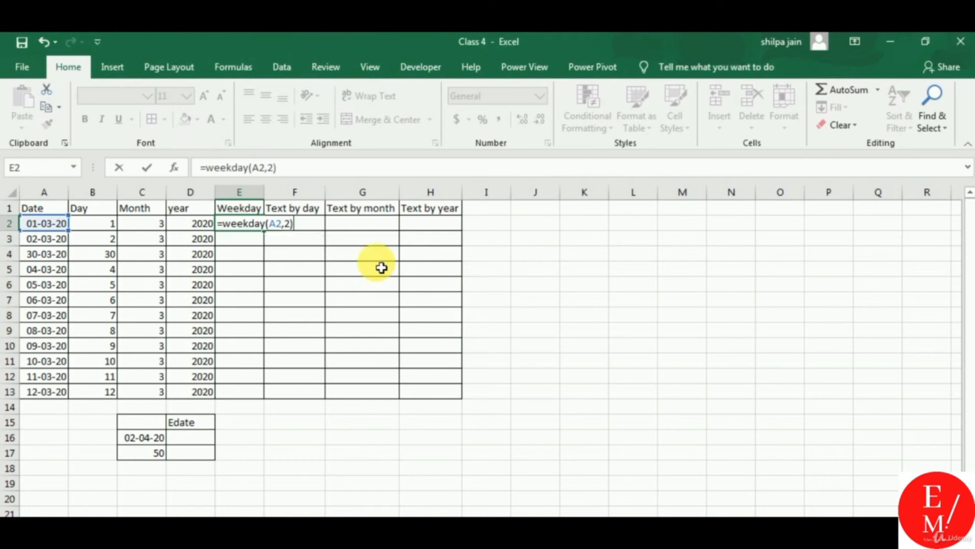
key("Return")
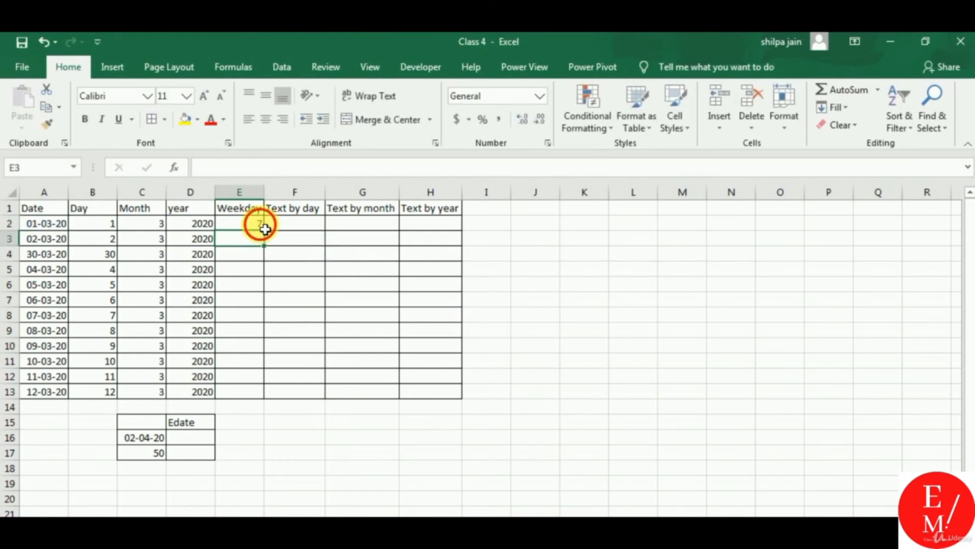
left_click(258, 223)
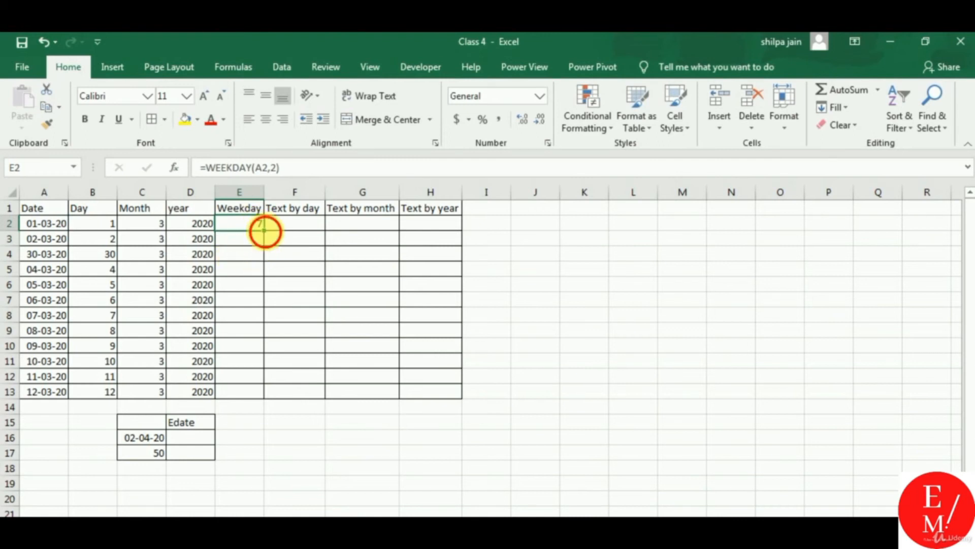
double_click(264, 230)
left_click(241, 227)
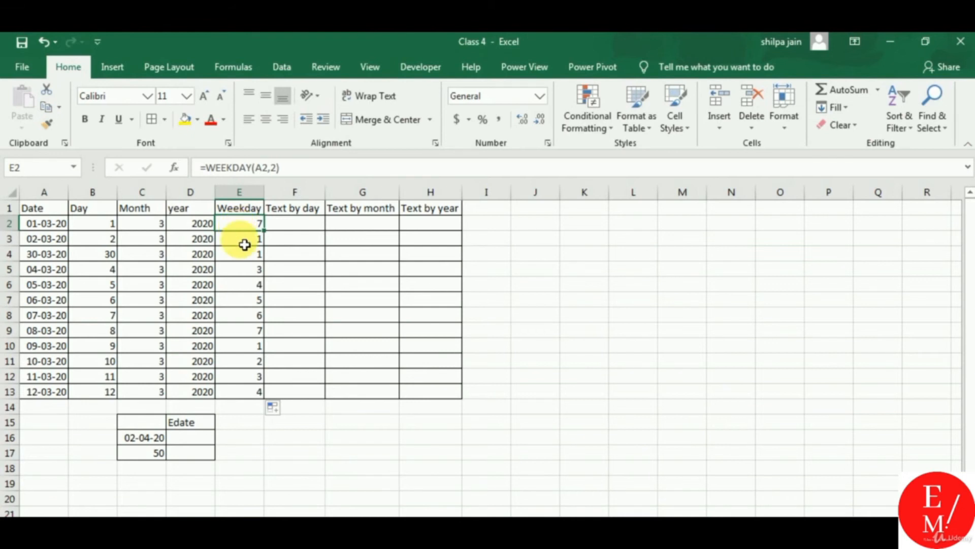
left_click(240, 240)
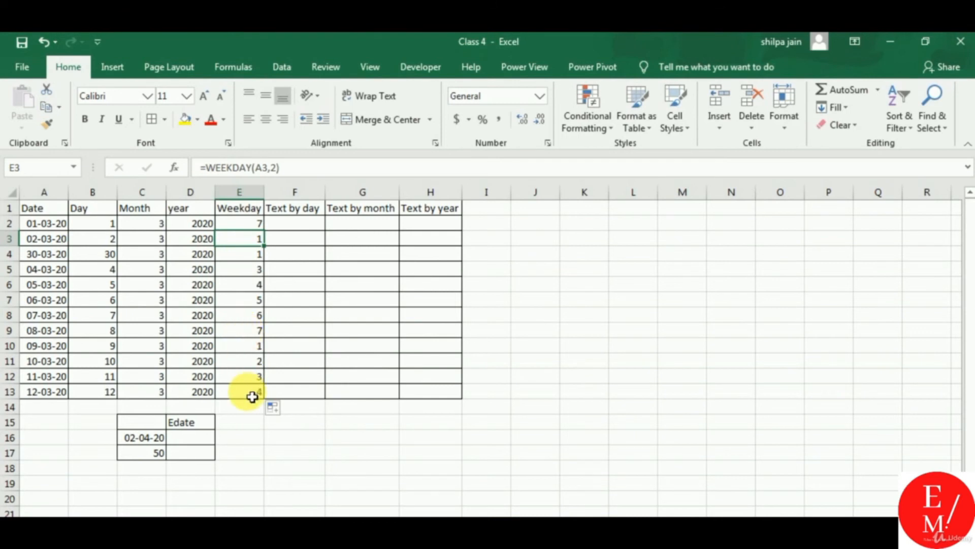
left_click(258, 224)
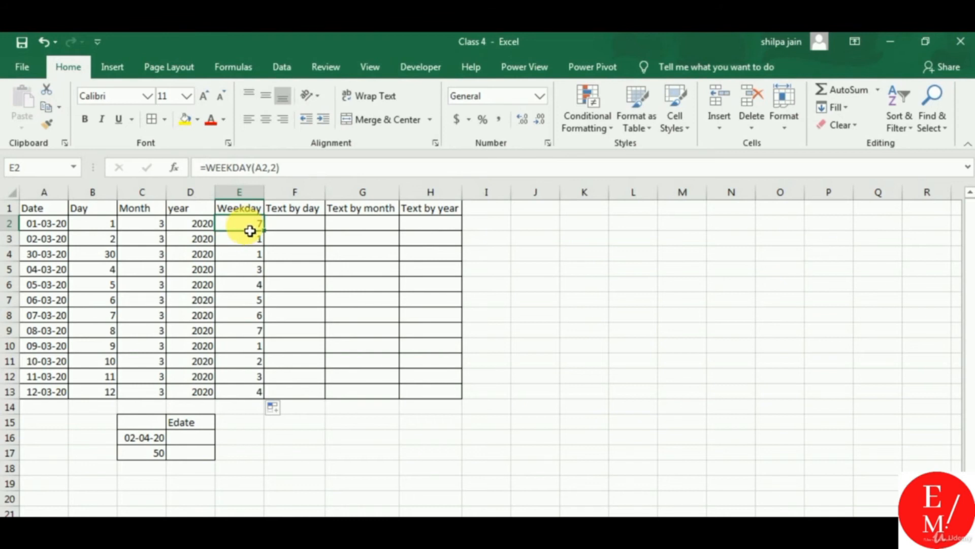
- Enter =TEXT(A2,"dddd") in cell F2 to spell out the day name, and fill it down to F13
left_click(291, 228)
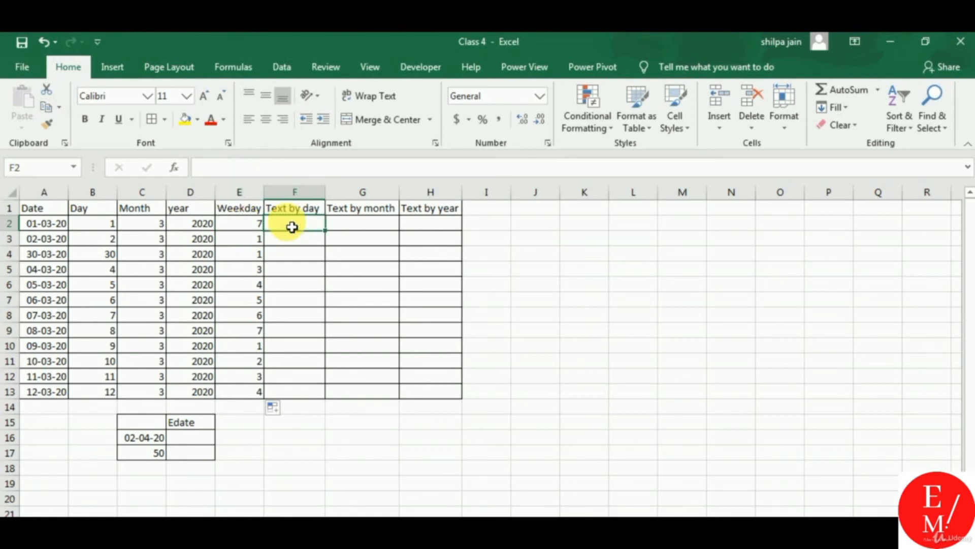
type("=")
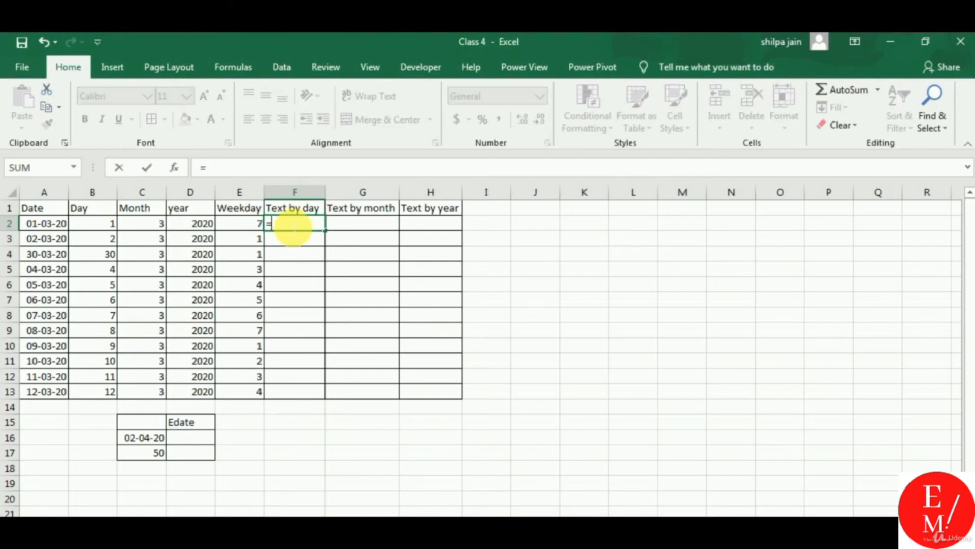
type("tex")
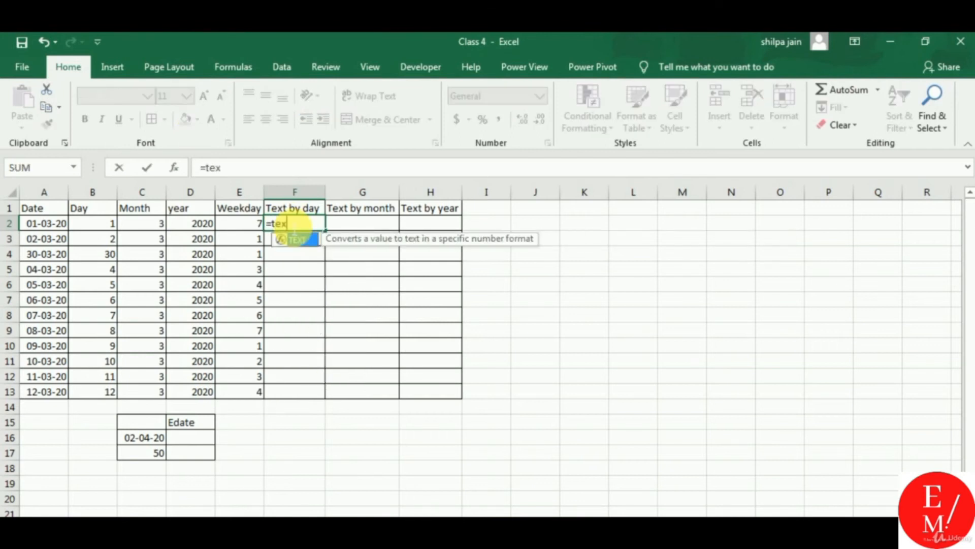
type("t(")
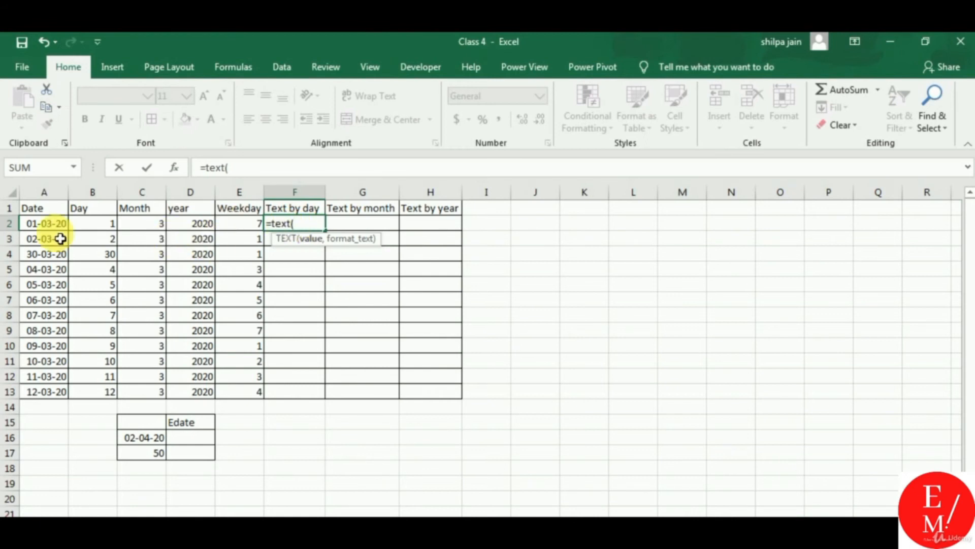
left_click(39, 229)
type(",")
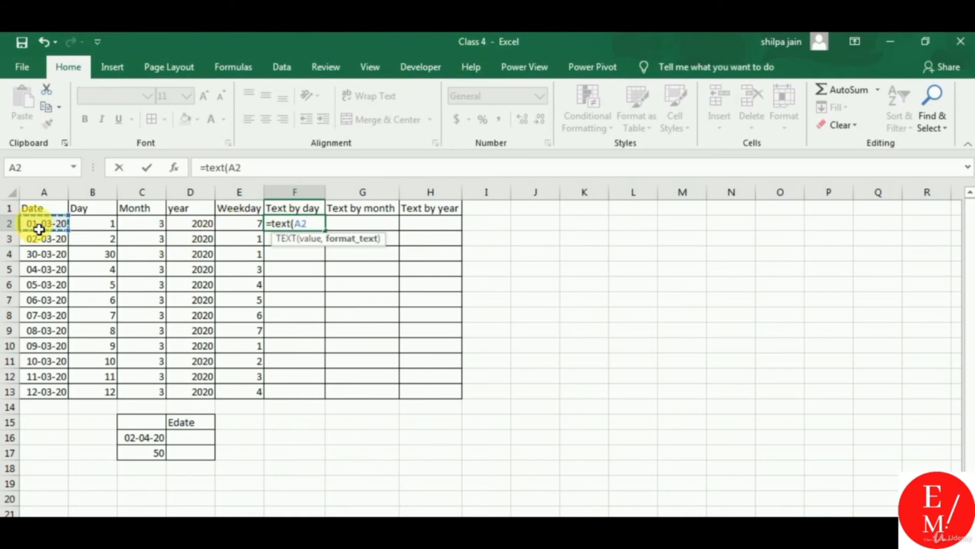
type("\"dddd")
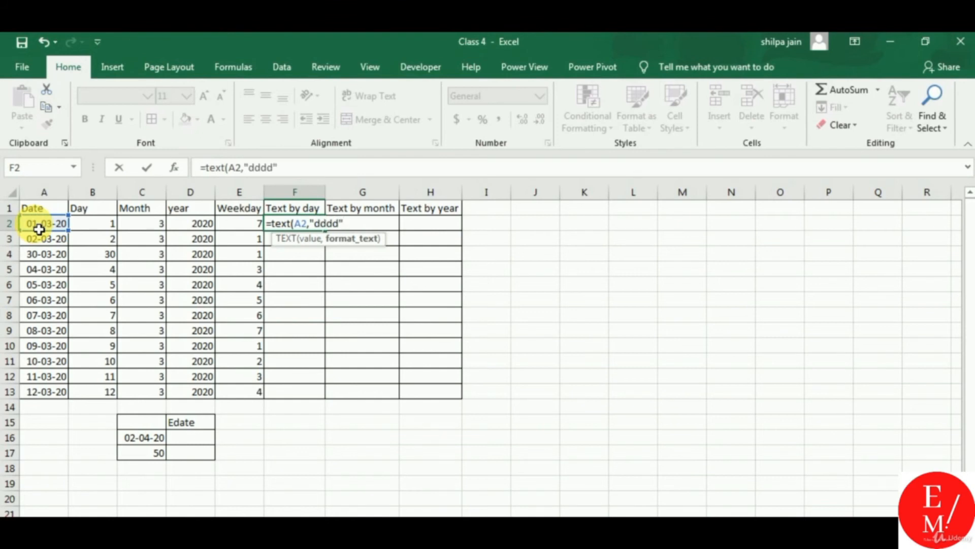
type("\")")
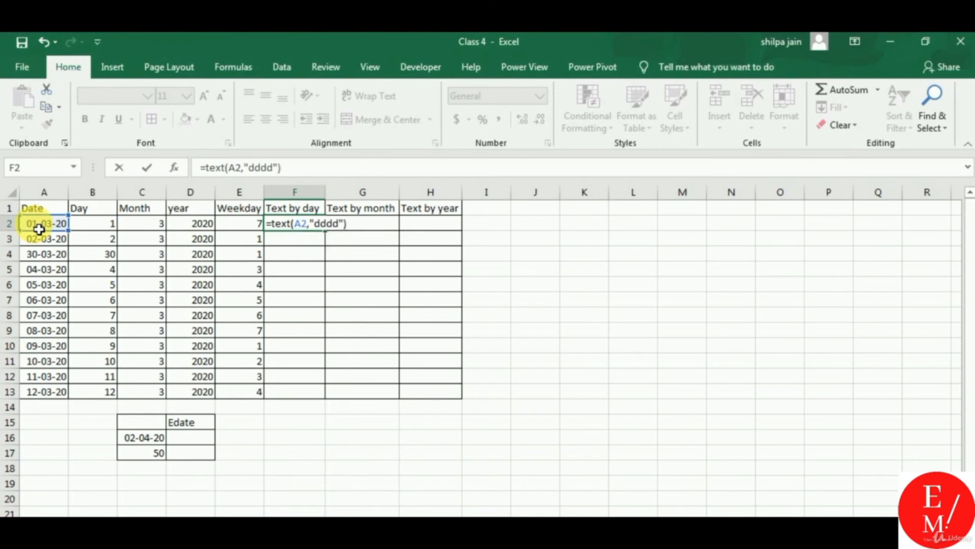
key("Return")
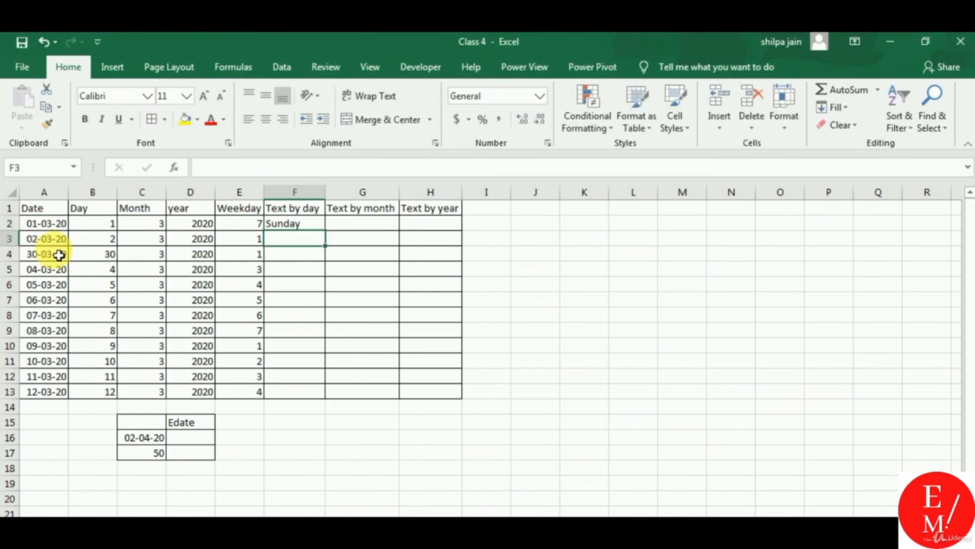
left_click(306, 229)
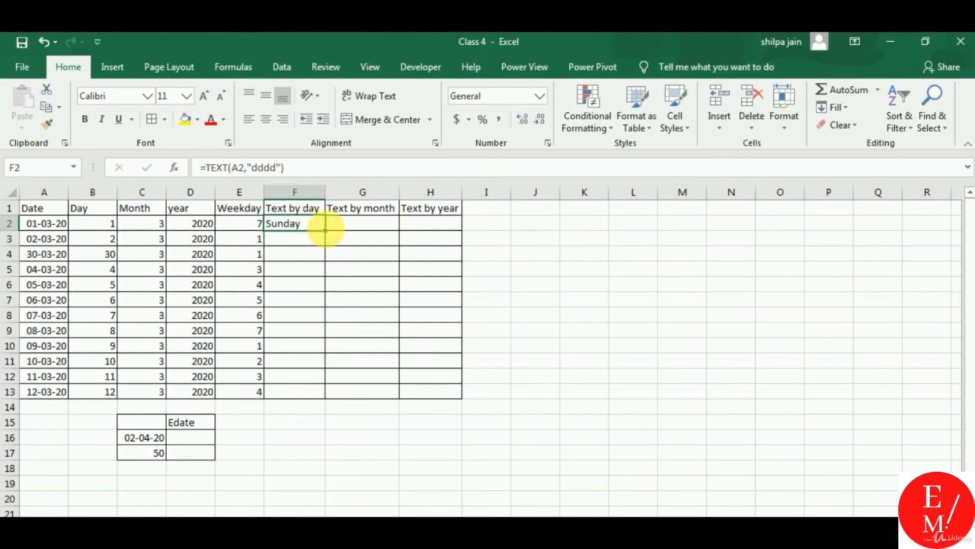
double_click(325, 231)
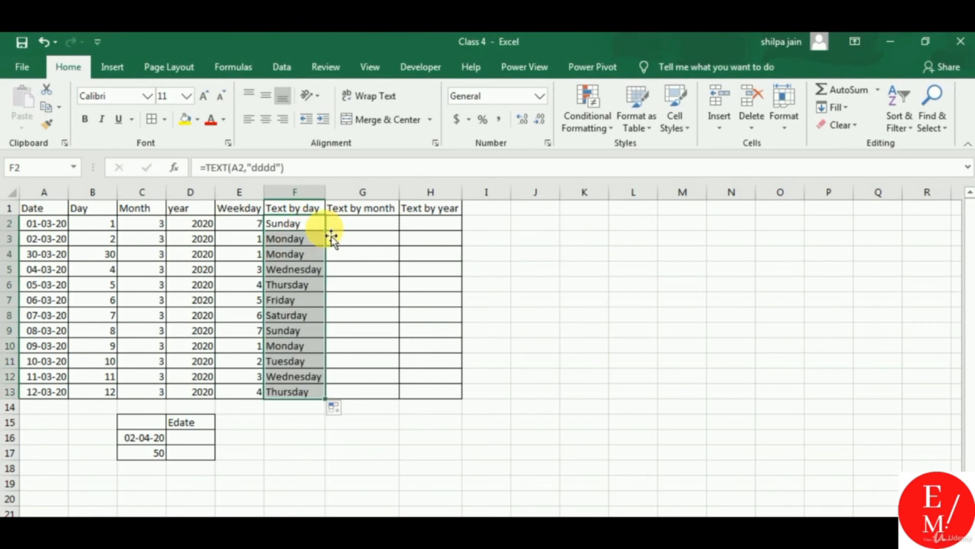
- Enter =TEXT(A2,"mmmm") in cell G2 to spell out the month name, and fill it down to G13
left_click(359, 229)
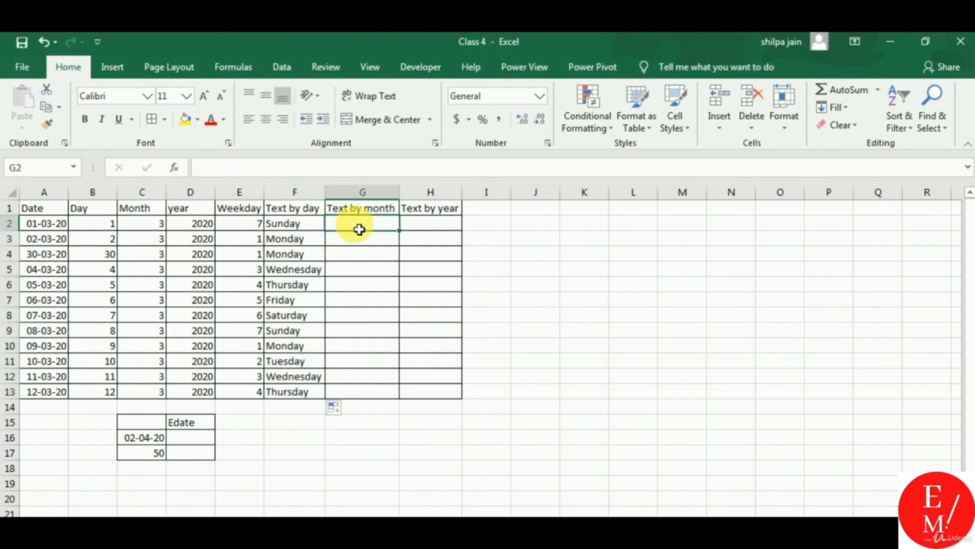
type("=text")
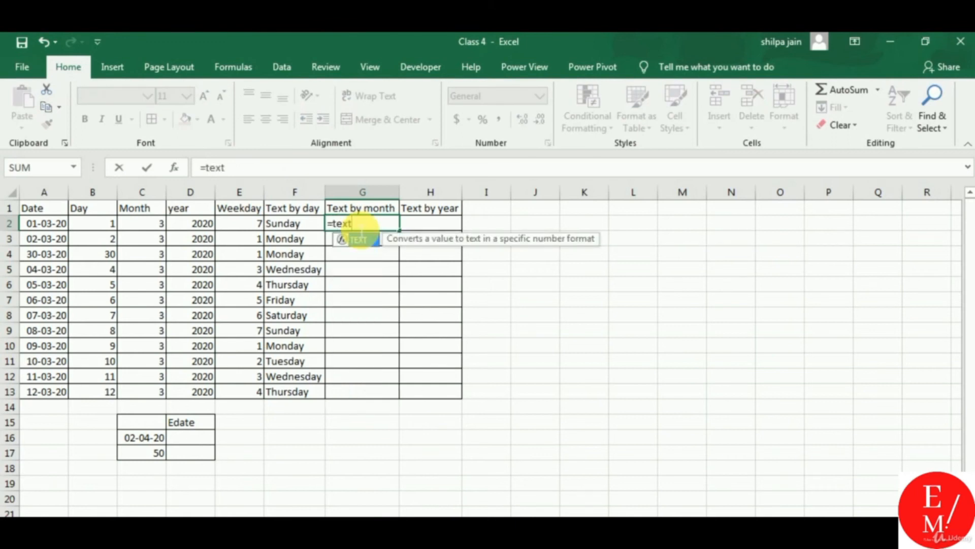
type("(")
left_click(44, 223)
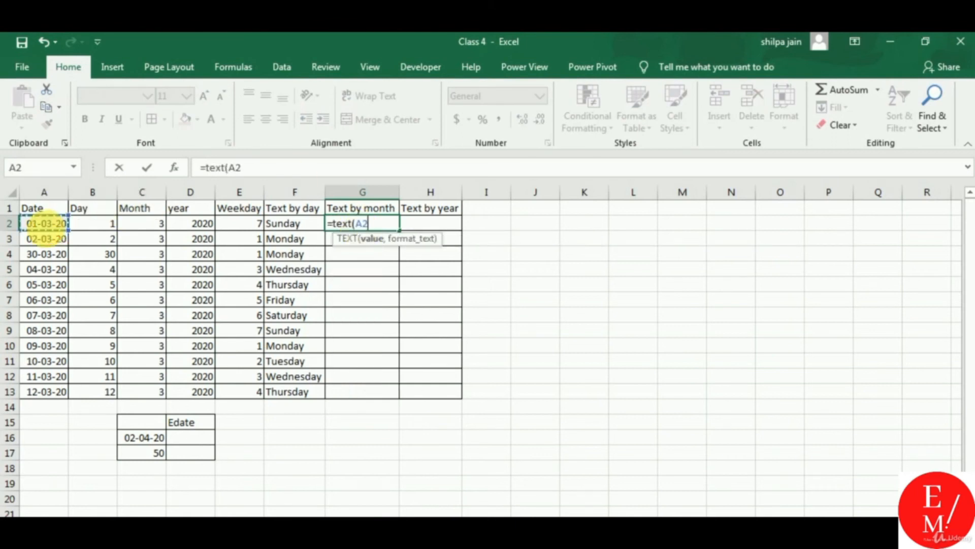
type(",\"mmmmm")
key("BackSpace")
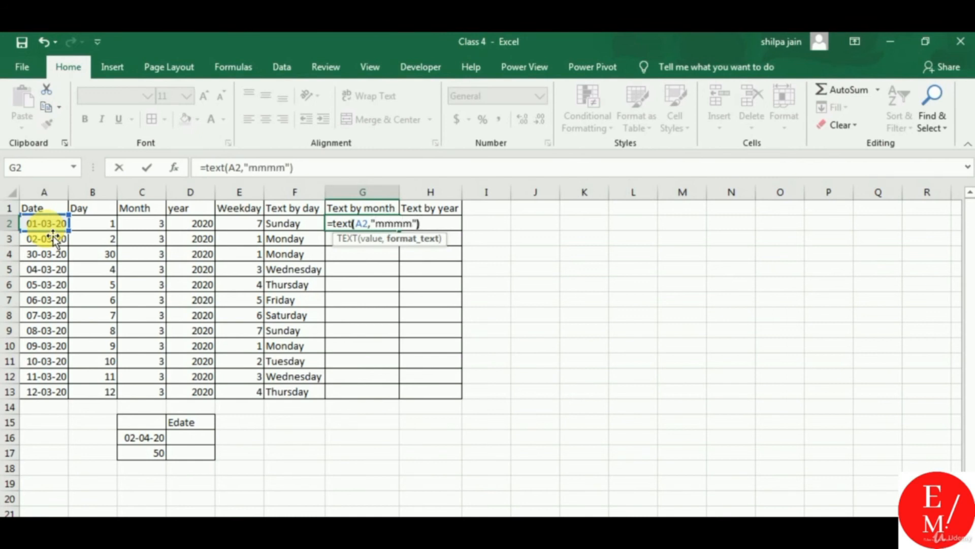
type("\")")
key("Return")
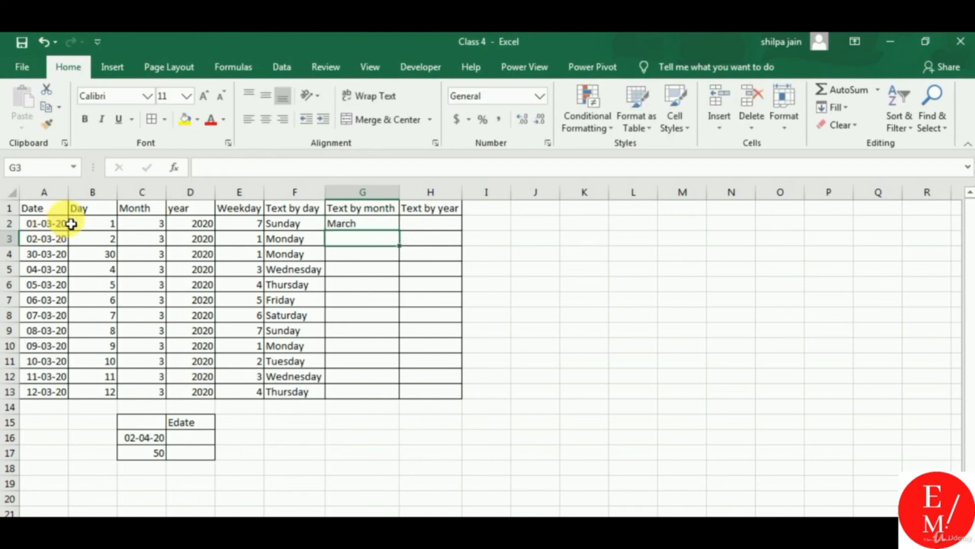
left_click(348, 227)
double_click(401, 232)
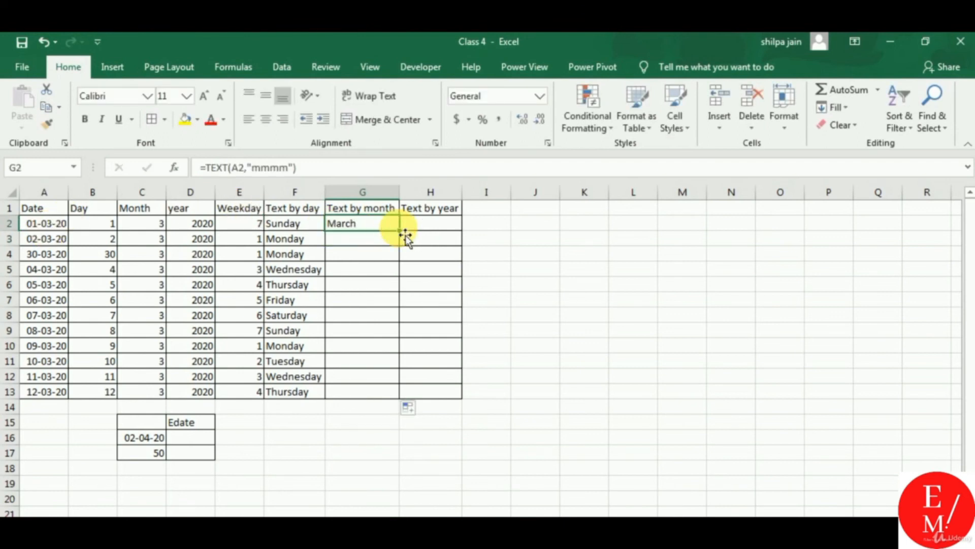
- Enter =TEXT(A2,"yyyy") in cell H2 to give the four-digit year as text, and fill it down to H13
left_click(456, 228)
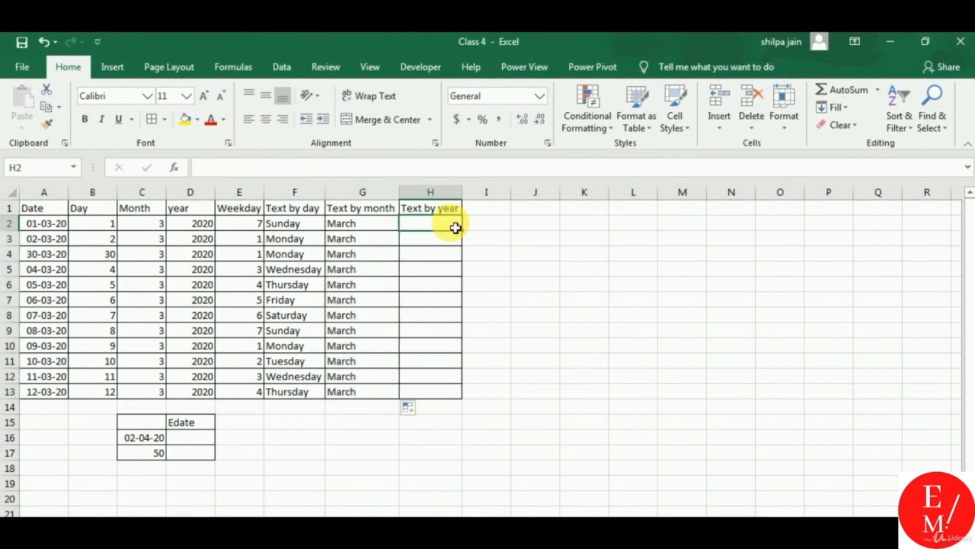
type("=text(")
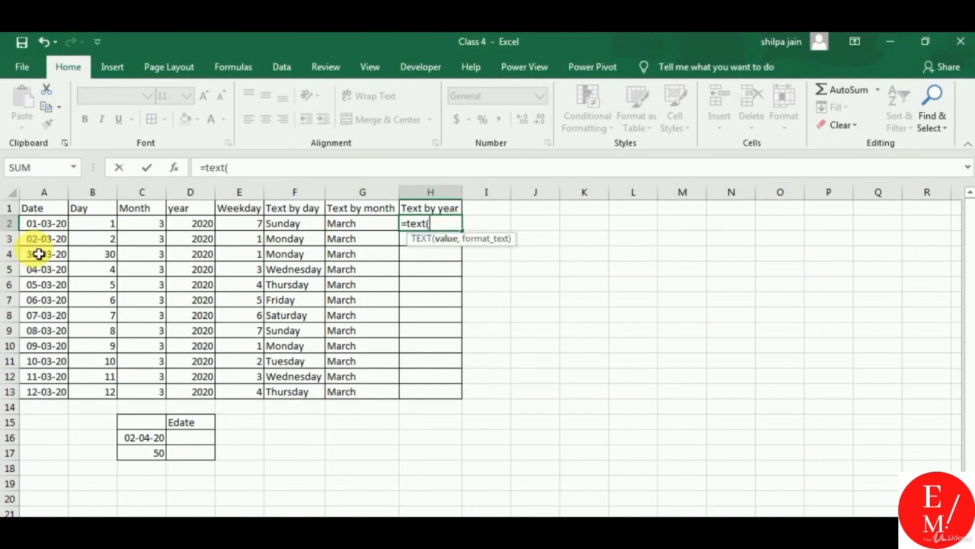
left_click(41, 224)
type(",\"yyyy")
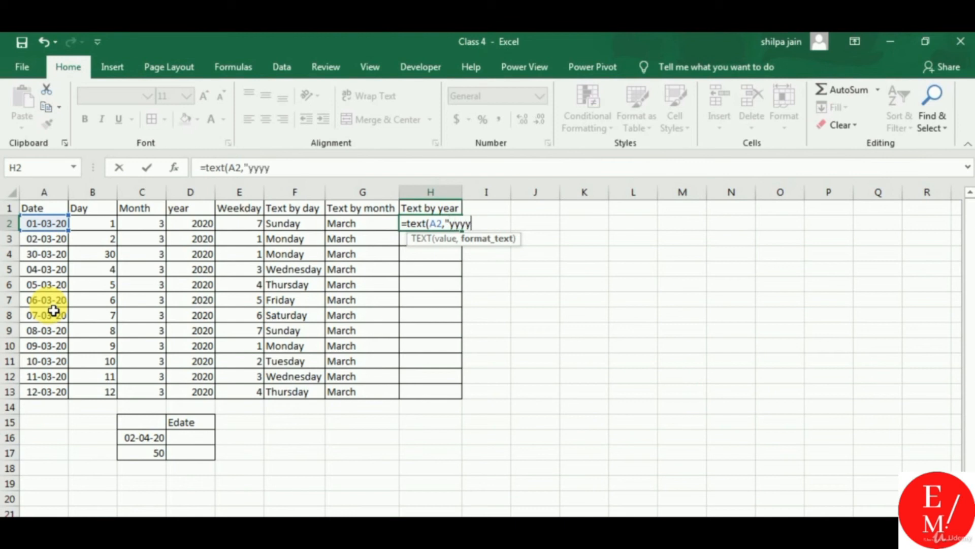
type(")")
key("Return")
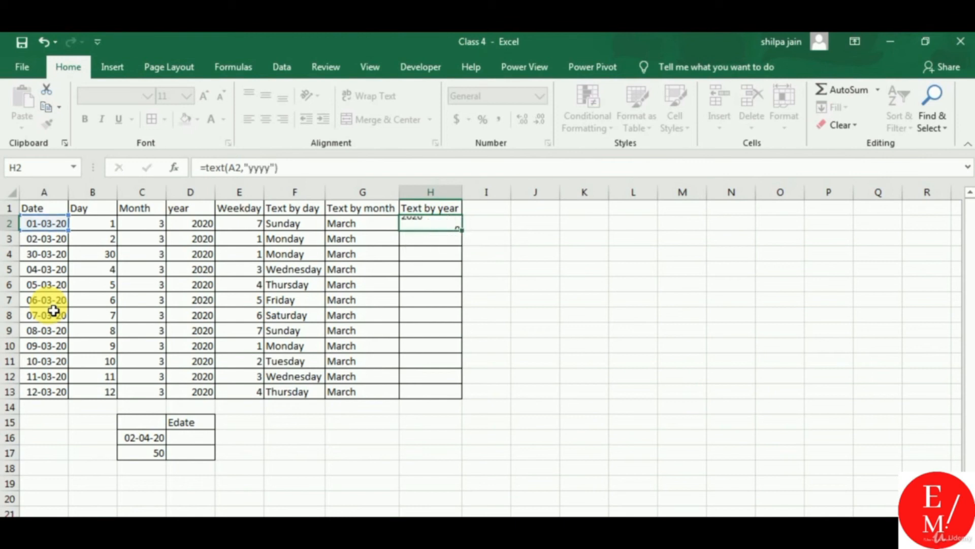
left_click(446, 227)
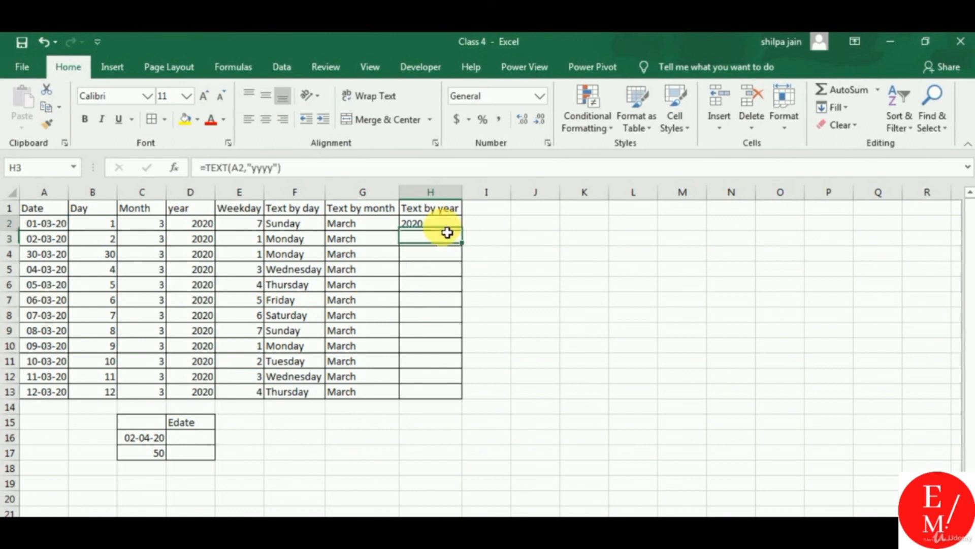
double_click(466, 236)
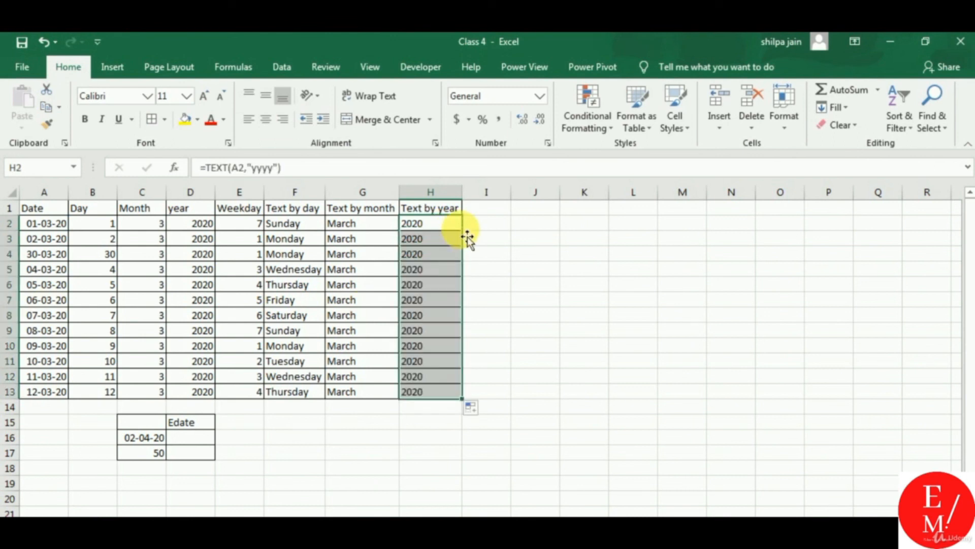
- Enter =EDATE(C16,C17) in cell D16 to shift the date in C16 by the number of months in C17
left_click(321, 434)
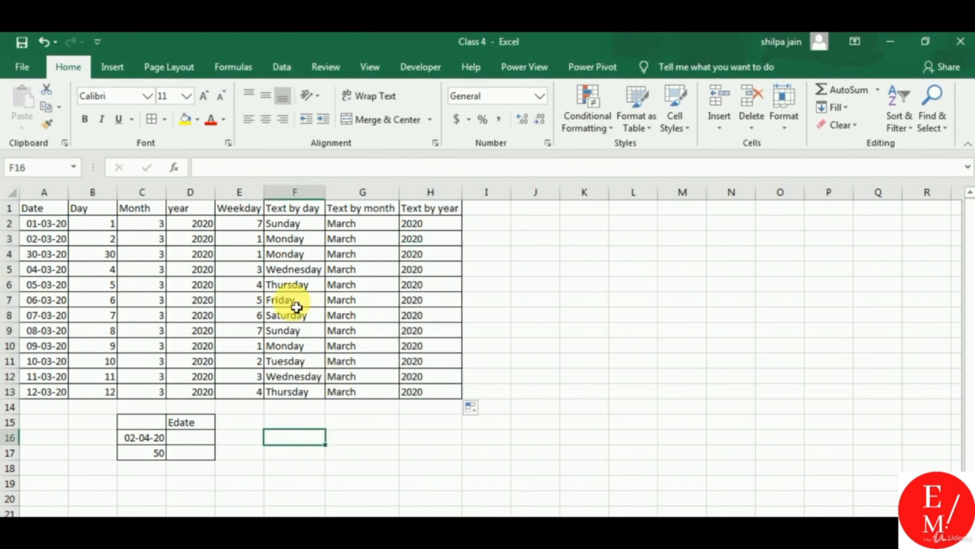
left_click(201, 441)
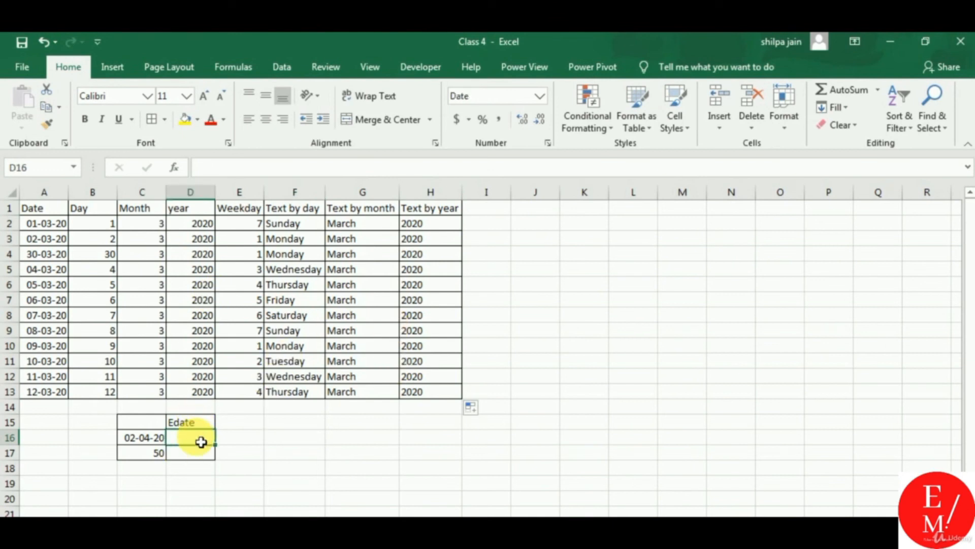
left_click(148, 456)
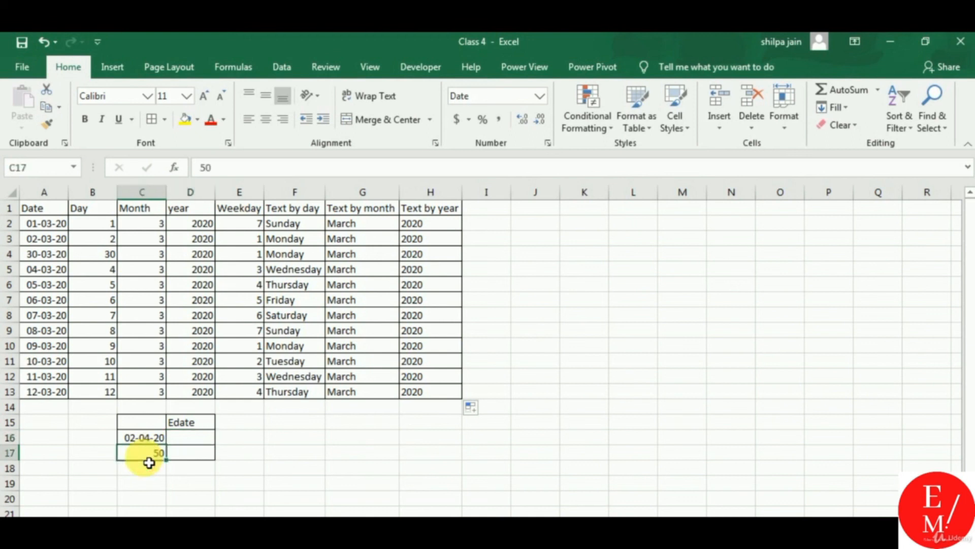
left_click(213, 439)
type("=e")
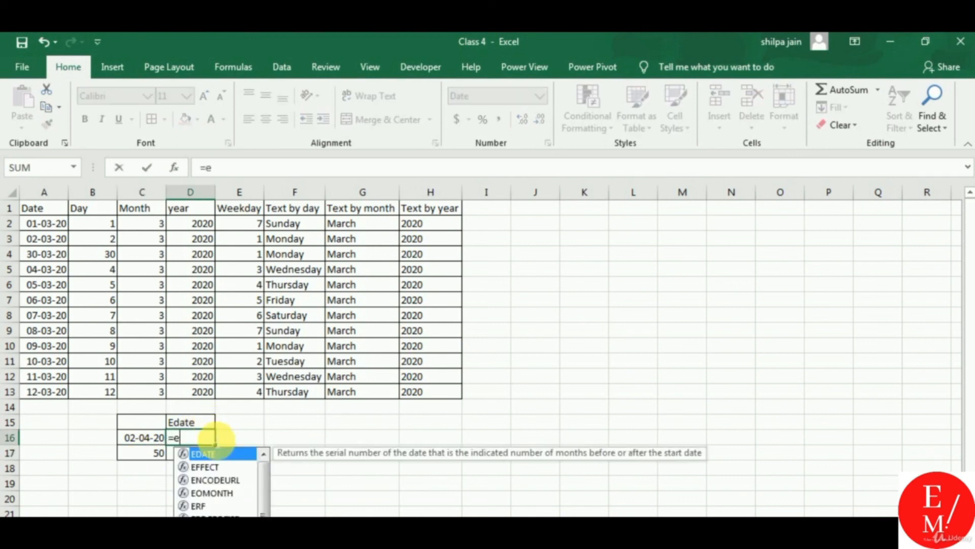
type("date(")
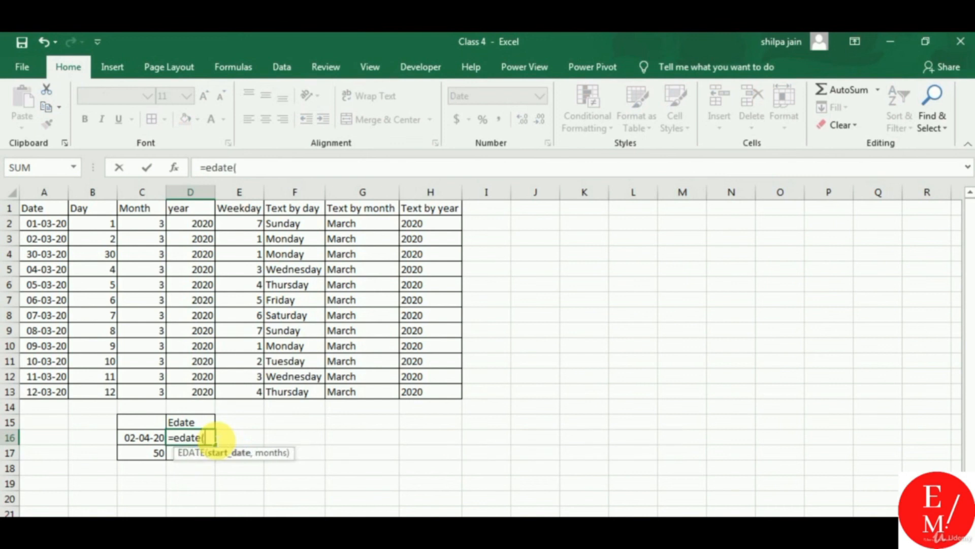
left_click(152, 442)
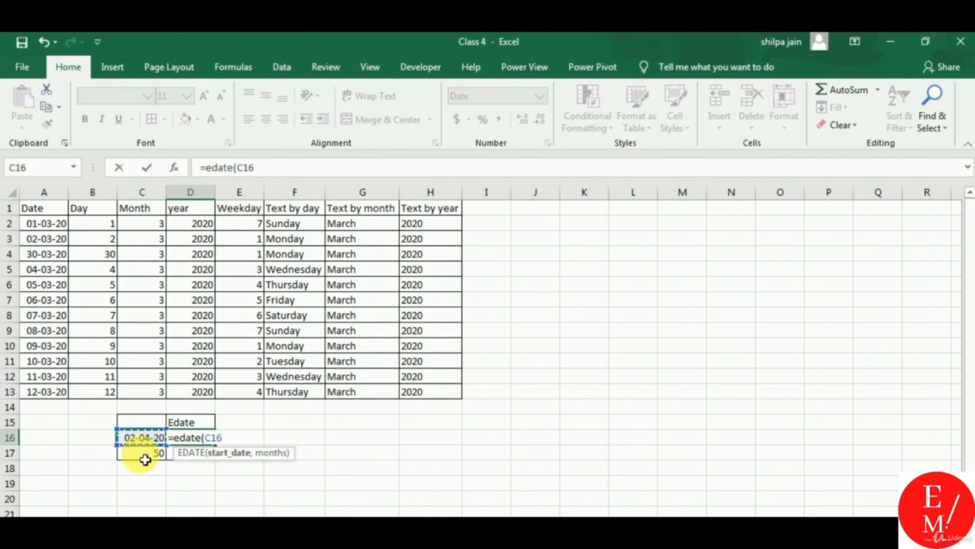
type(",")
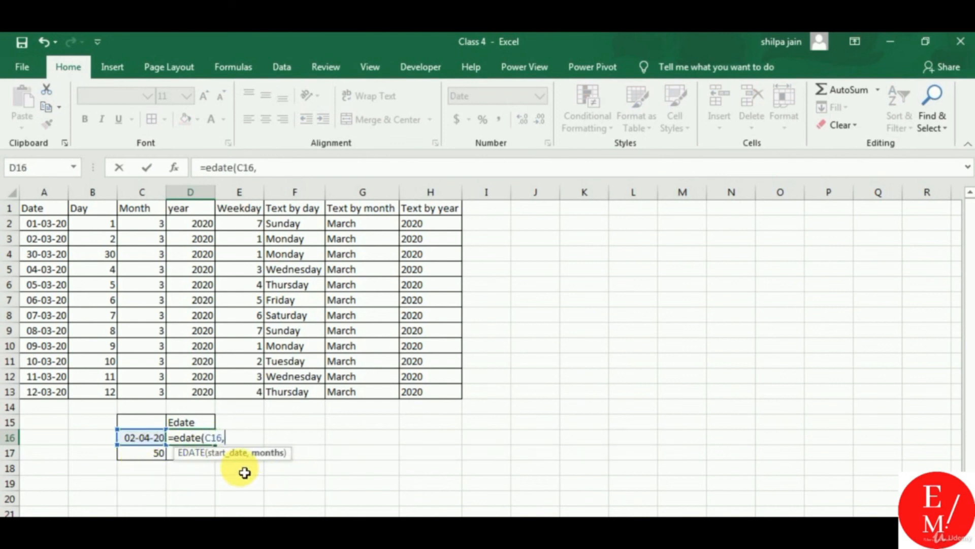
left_click(141, 458)
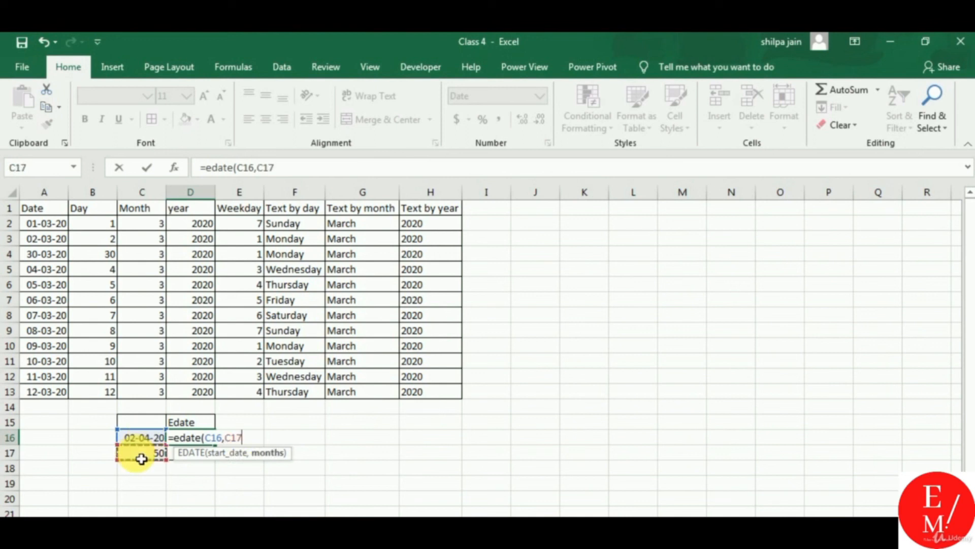
type(")")
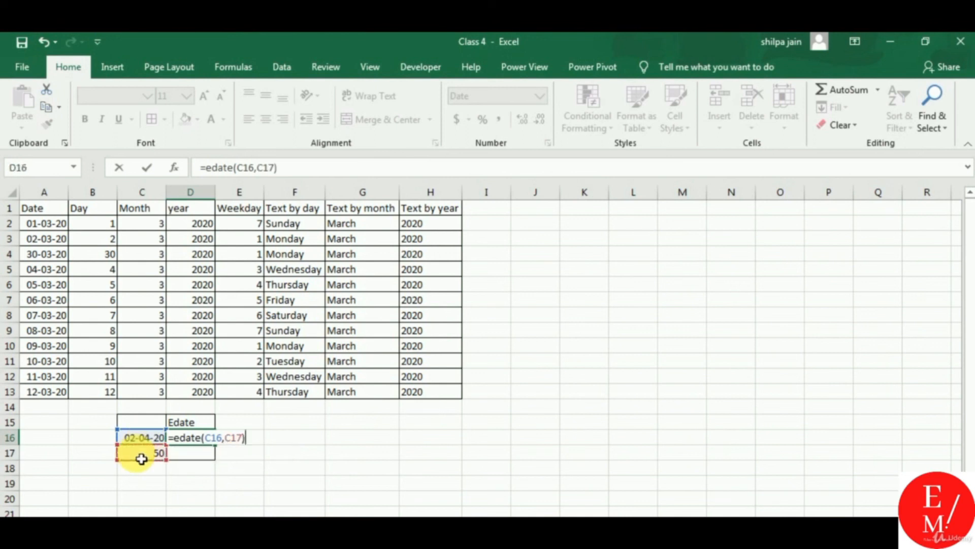
key("Return")
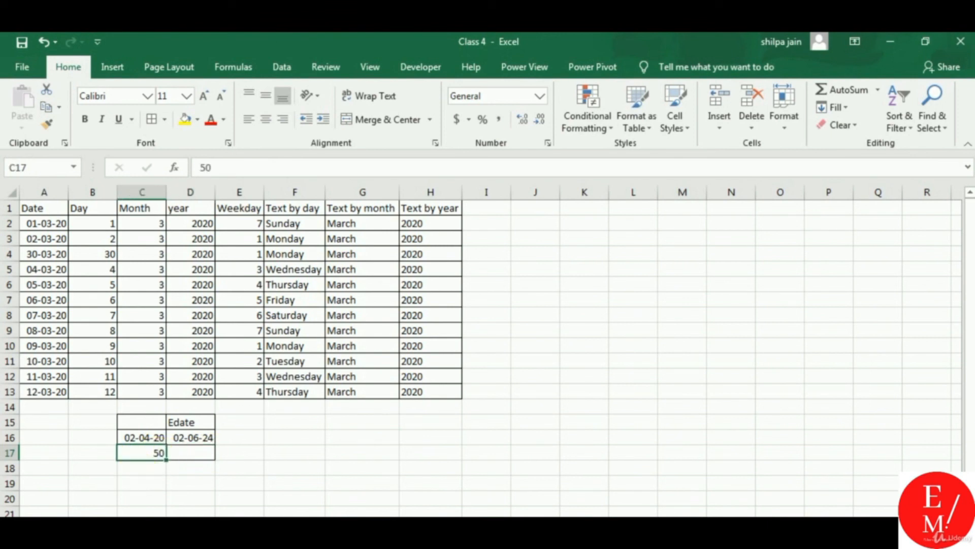
- Test the EDATE formula with a month count of 1 in cell C17, and replace it with 90
type("1")
key("Return")
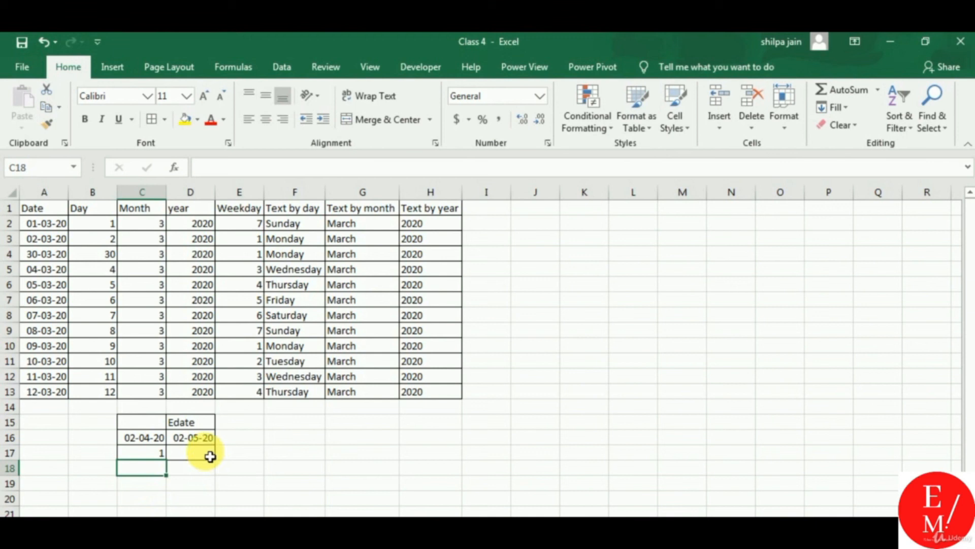
left_click(162, 454)
type("90")
key("Return")
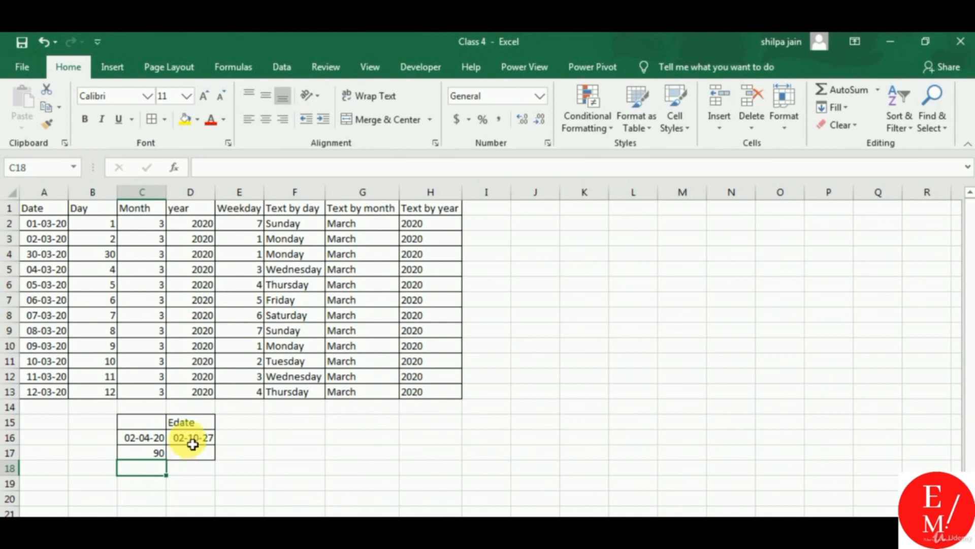
- Examine the start date and months references in the EDATE formula in cell D16
left_click(191, 438)
double_click(191, 438)
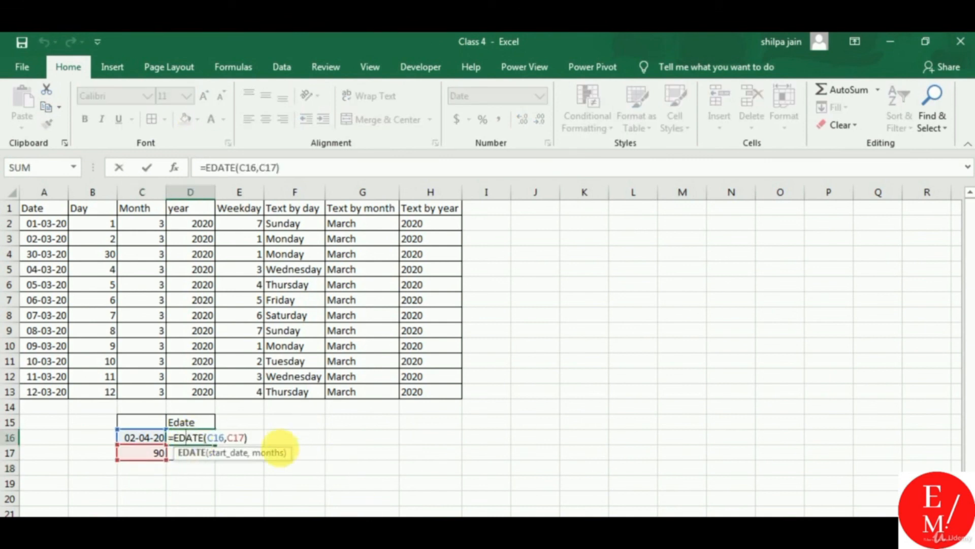
key("Return")
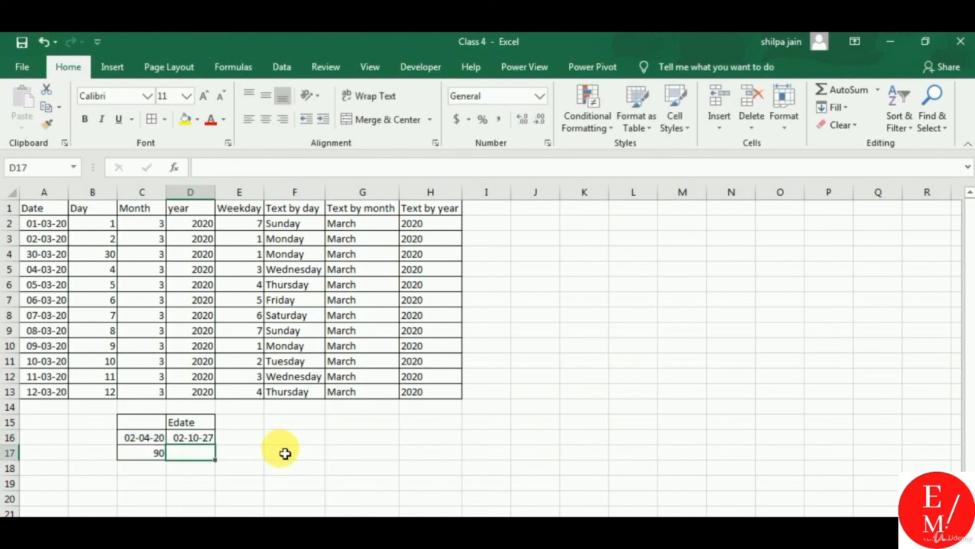